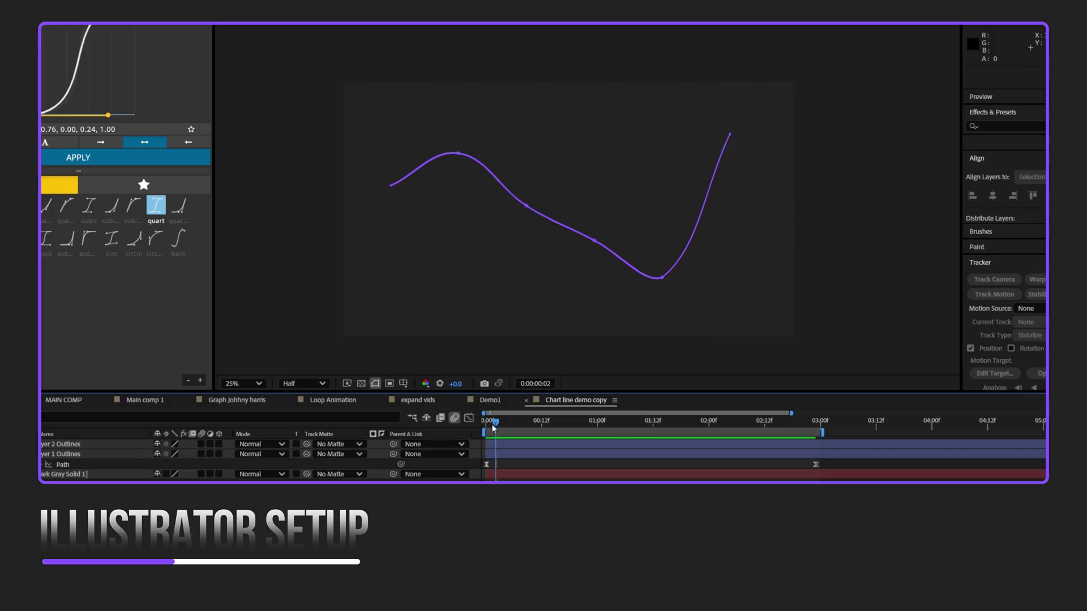
{"action": "mouse_move", "coordinate": [493, 425]}
{"action": "left_mouse_down"}
{"action": "mouse_move", "coordinate": [756, 454]}
{"action": "mouse_move", "coordinate": [494, 446]}
{"action": "left_mouse_up"}
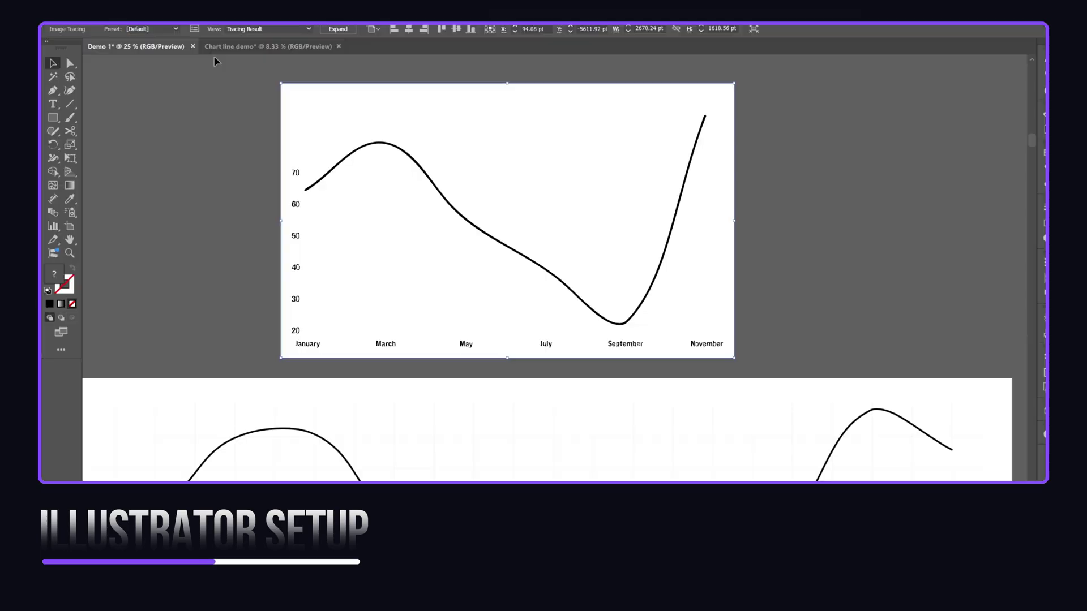
- Set the traced chart image's preset to Line Art and open its Image Trace settings
{"action": "left_click", "coordinate": [167, 29]}
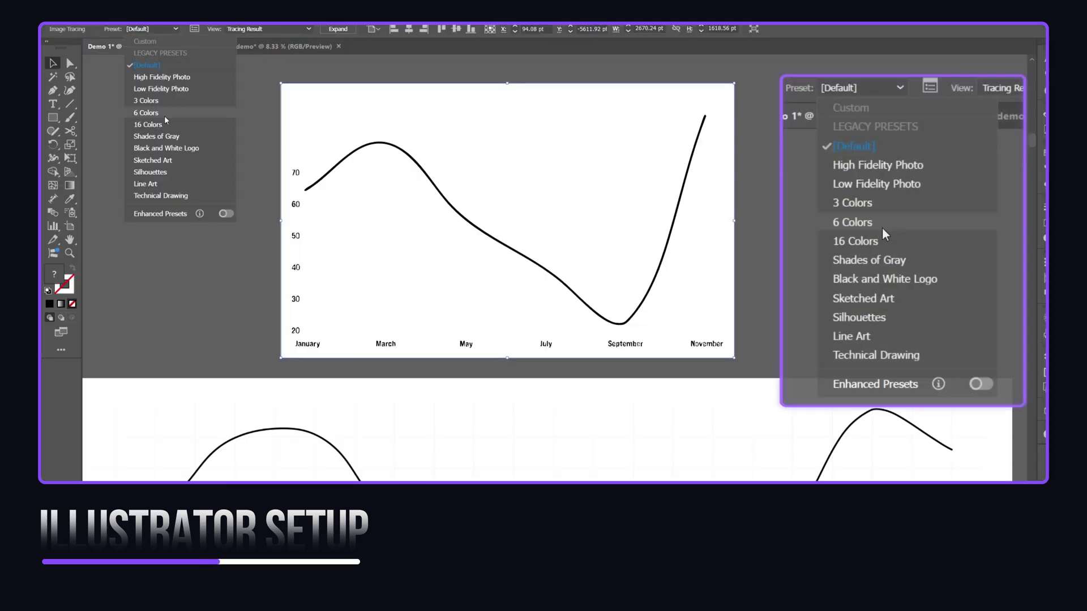
{"action": "left_click", "coordinate": [159, 187]}
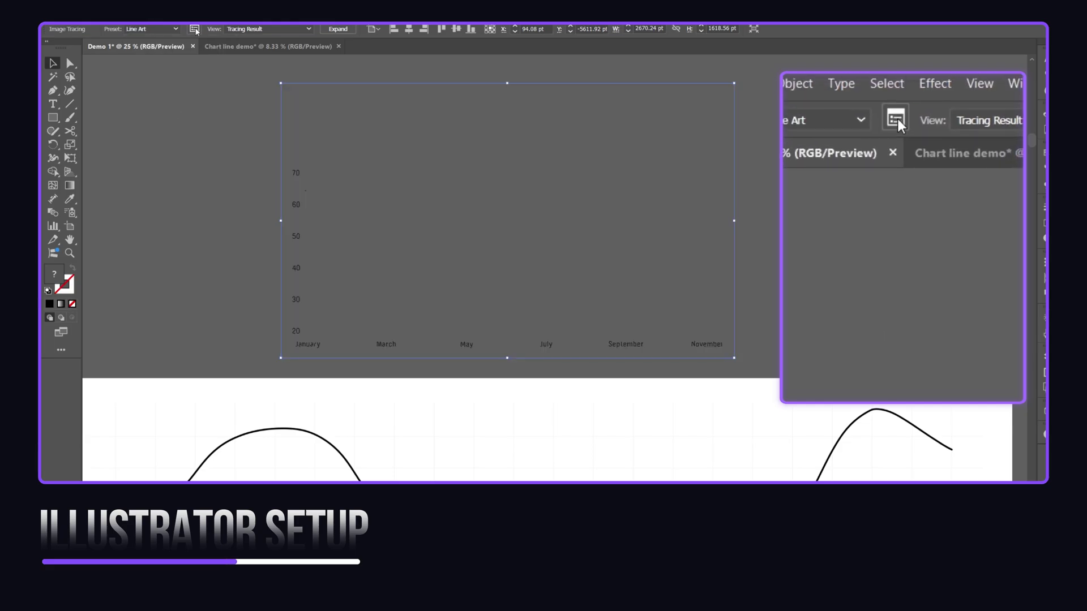
{"action": "left_click", "coordinate": [195, 30]}
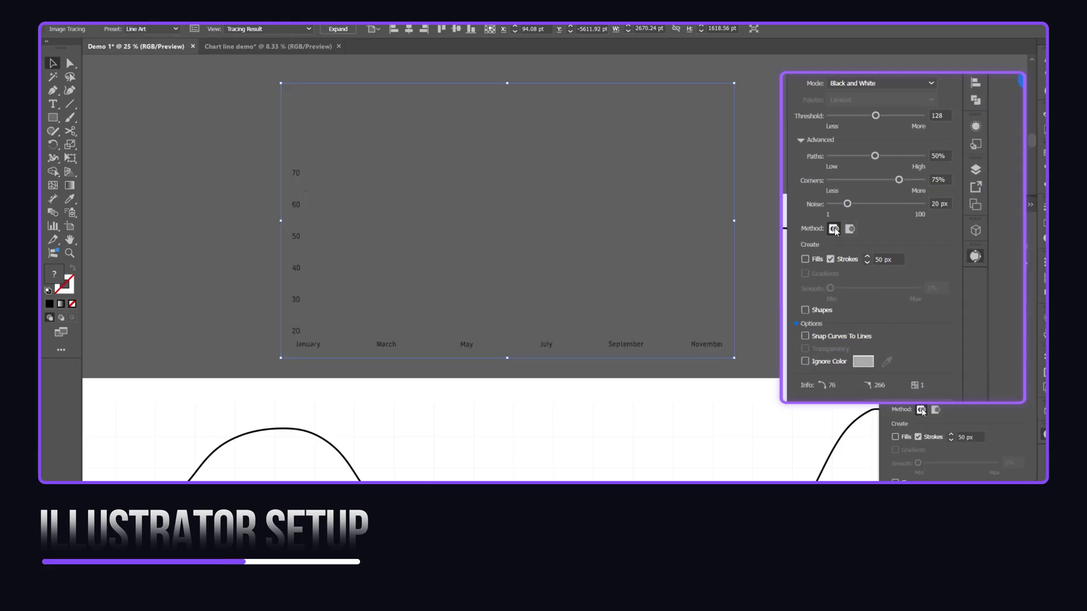
- Set the trace to the overlapping method with 100 px strokes and a threshold of 82, and expand it into paths
{"action": "left_click", "coordinate": [850, 229]}
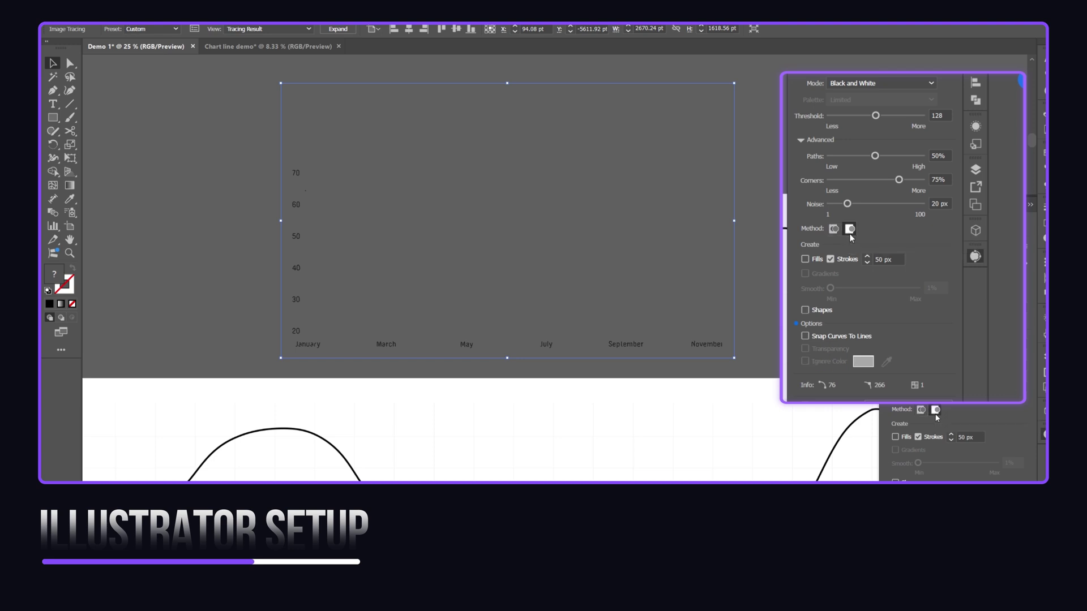
{"action": "double_click", "coordinate": [878, 257]}
{"action": "type", "text": "1"}
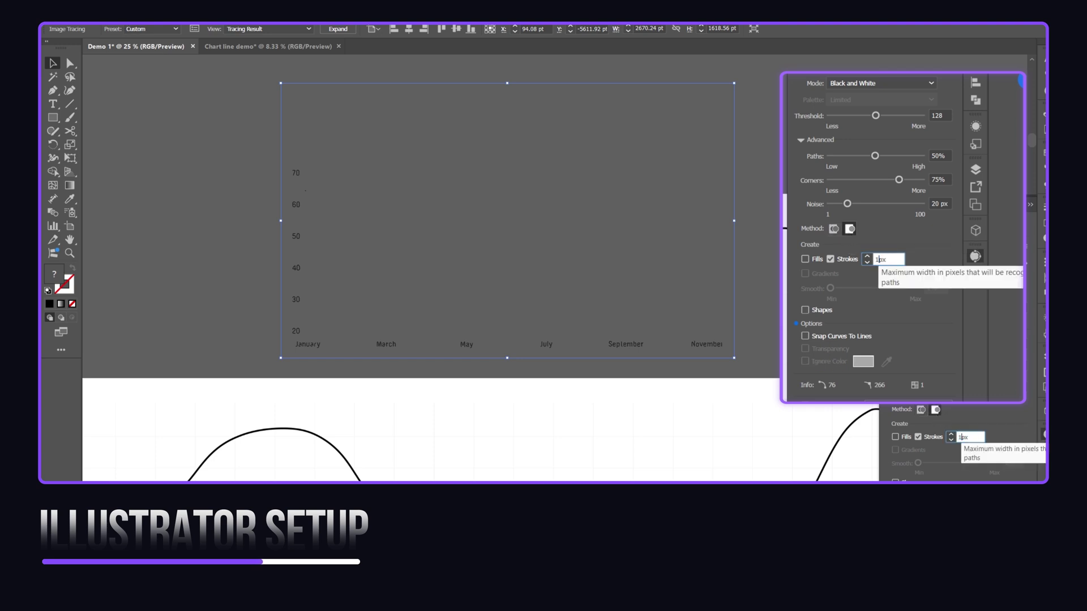
{"action": "type", "text": "00"}
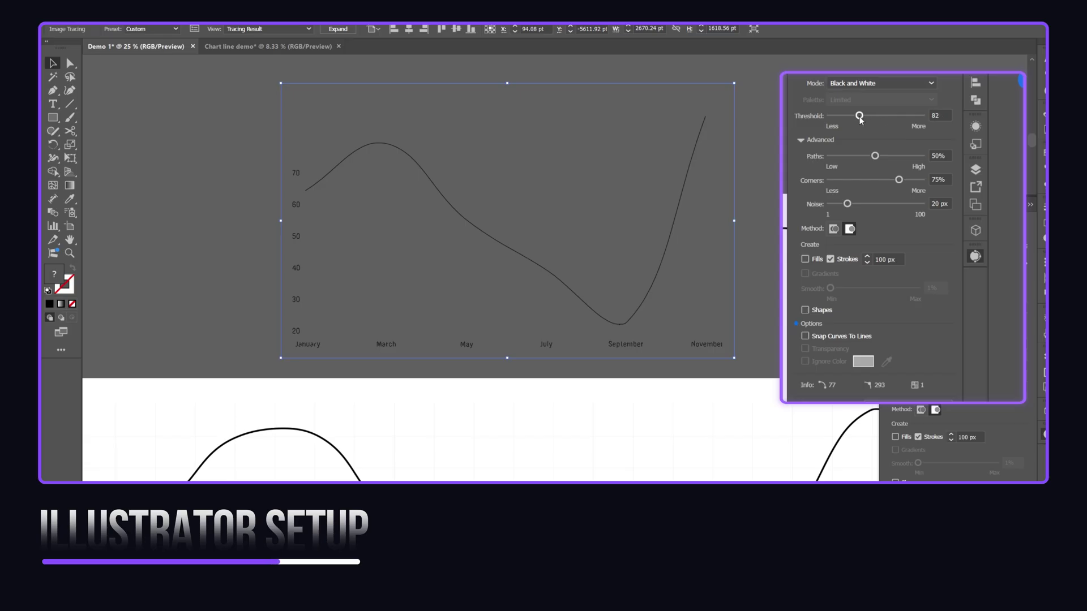
{"action": "scroll", "coordinate": [916, 283], "scroll_direction": "down", "scroll_amount": 3}
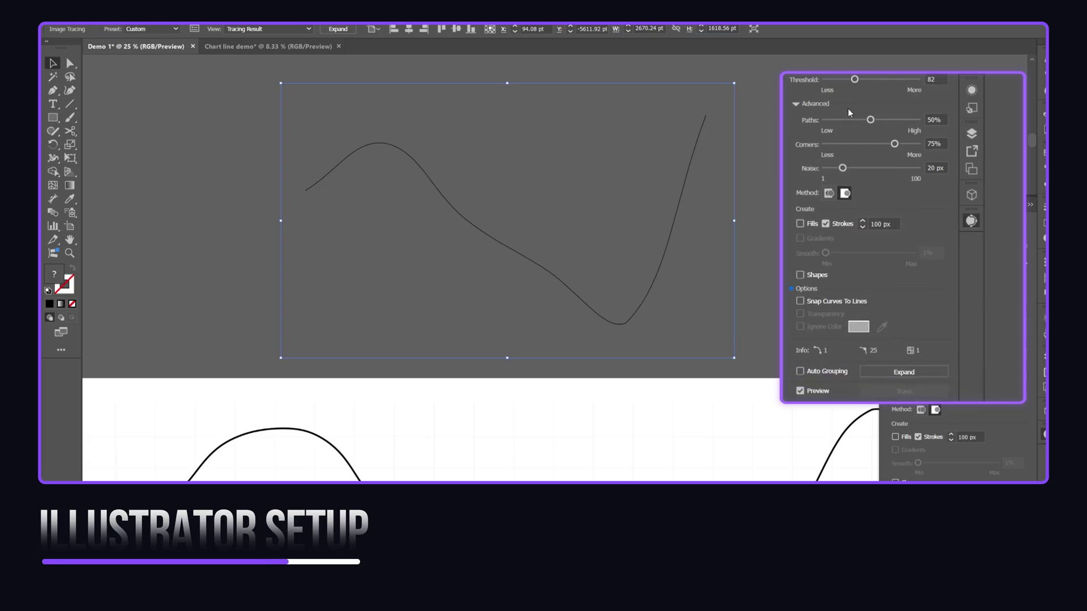
{"action": "left_click", "coordinate": [898, 324]}
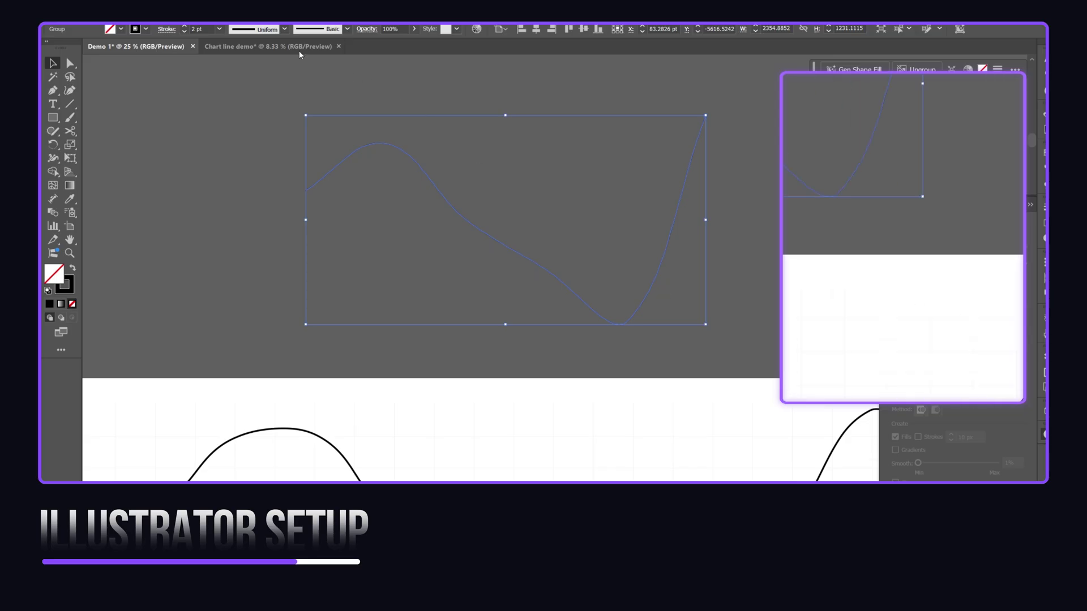
- Smooth the expanded chart line's path by about 25 %
{"action": "left_click", "coordinate": [832, 92]}
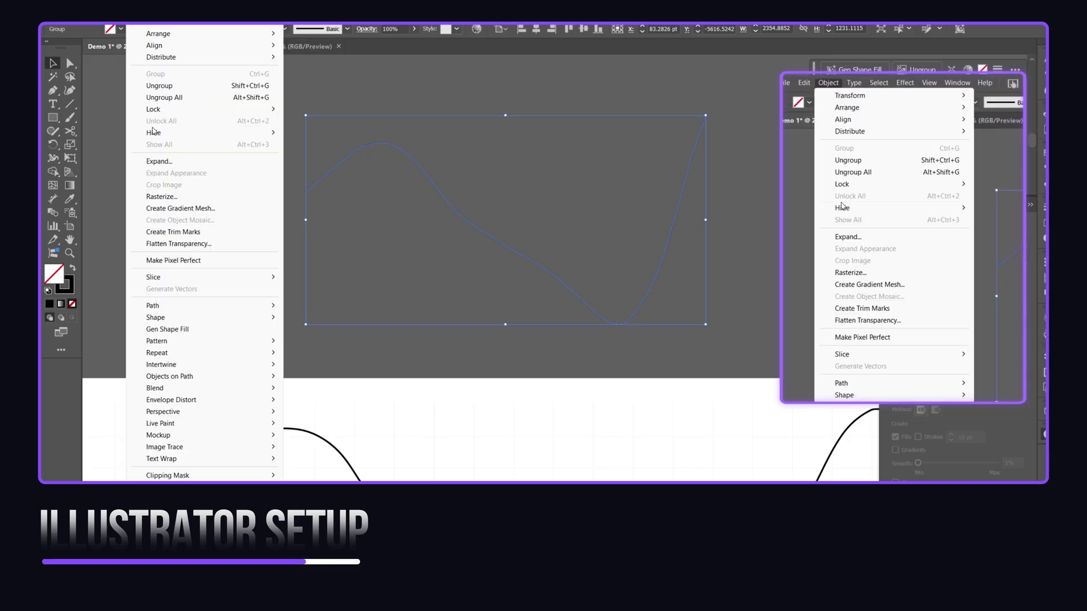
{"action": "mouse_move", "coordinate": [223, 309]}
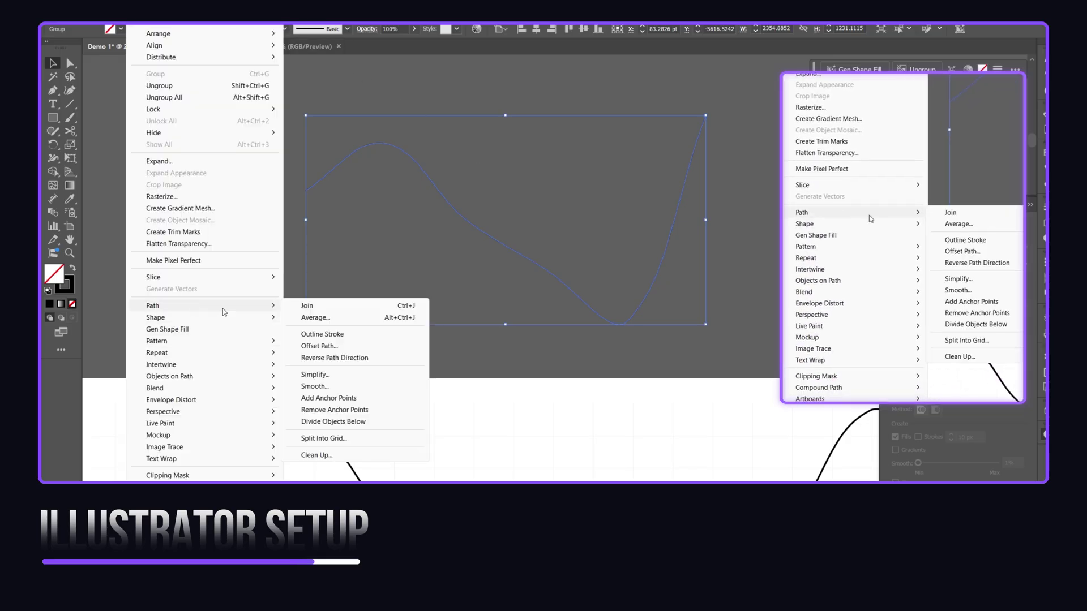
{"action": "left_click", "coordinate": [315, 386]}
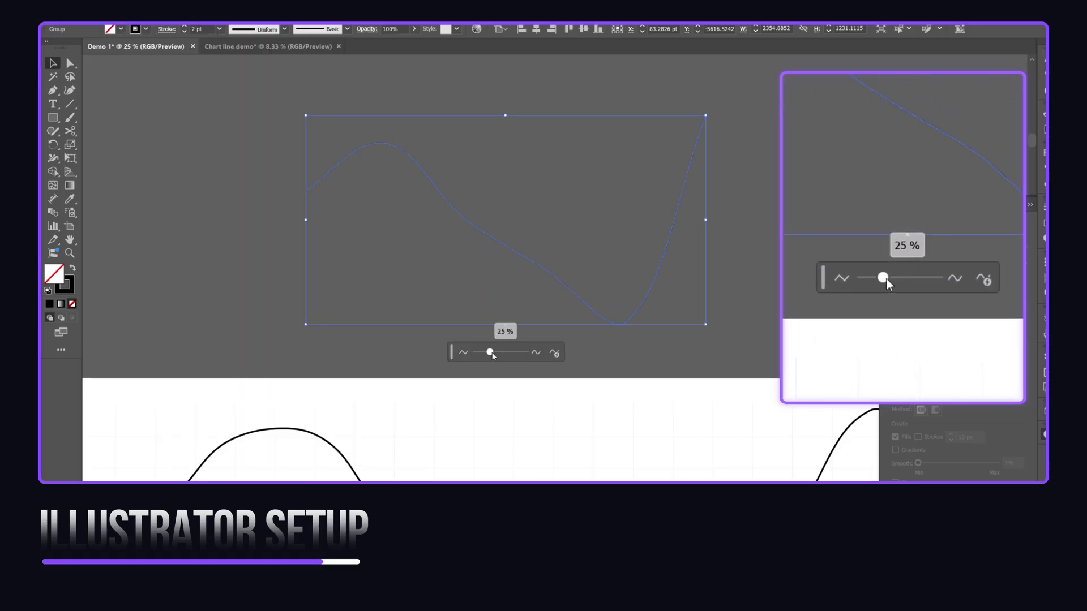
{"action": "left_click", "coordinate": [708, 251]}
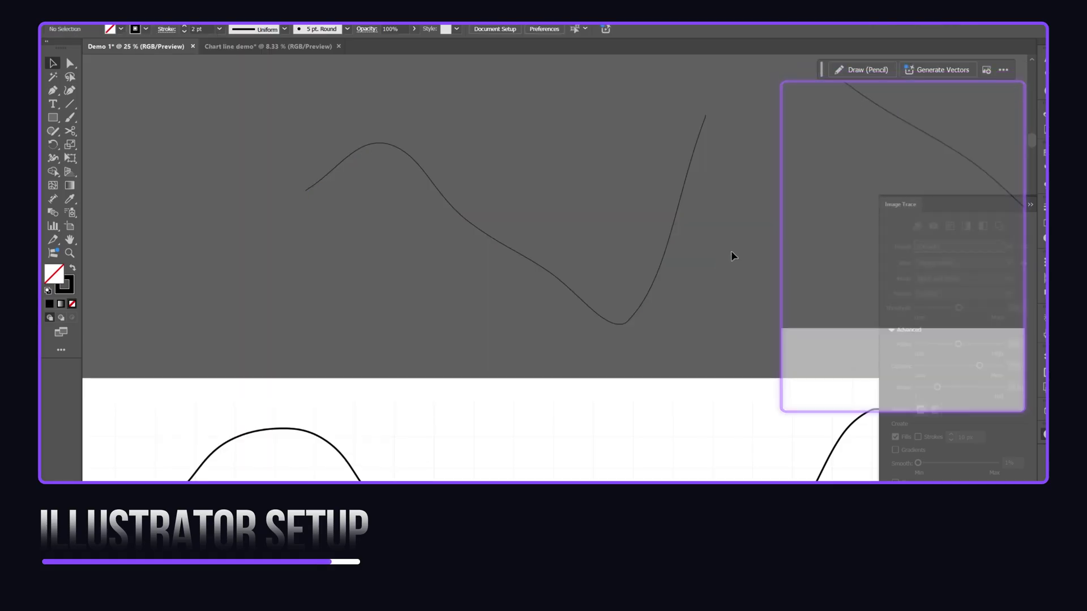
- Change the stroke weight of the traced chart line, and smooth the second chart line's path
{"action": "left_click", "coordinate": [671, 234]}
{"action": "left_click", "coordinate": [202, 29]}
{"action": "type", "text": "1"}
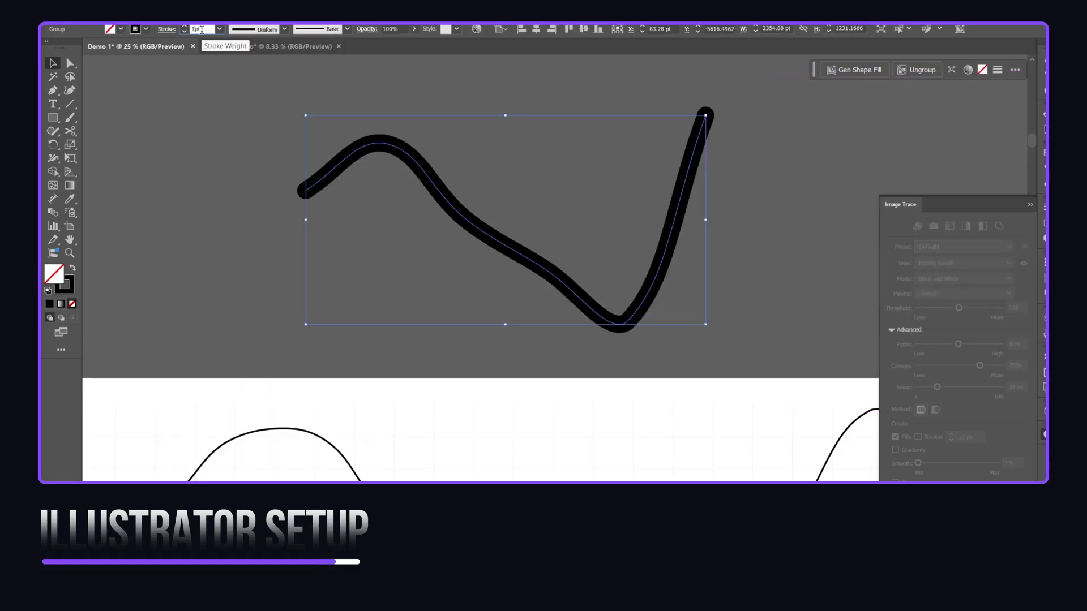
{"action": "key", "text": "Return"}
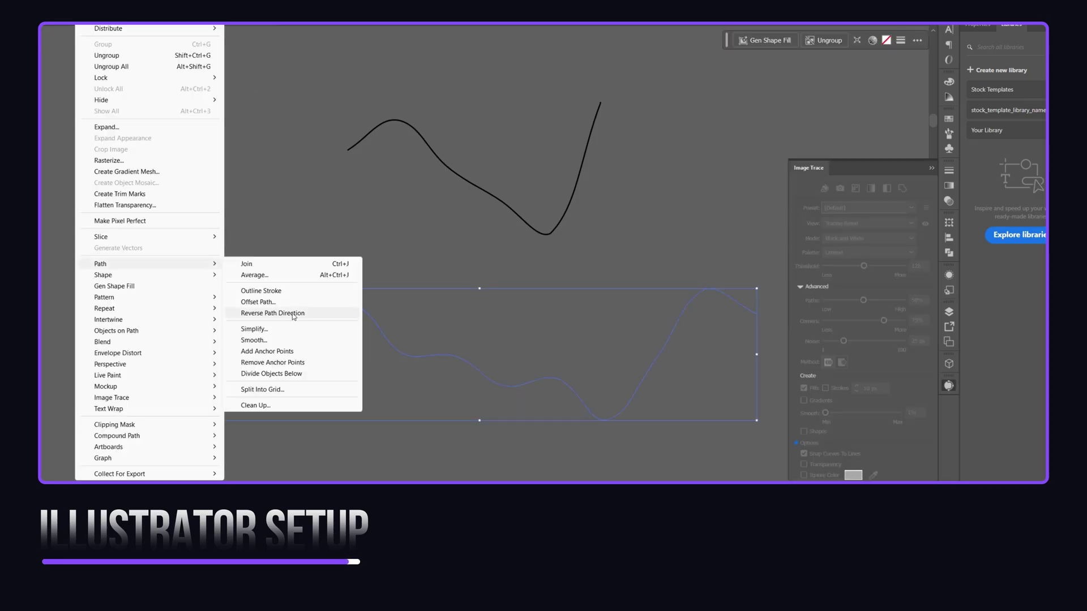
{"action": "left_click", "coordinate": [267, 341]}
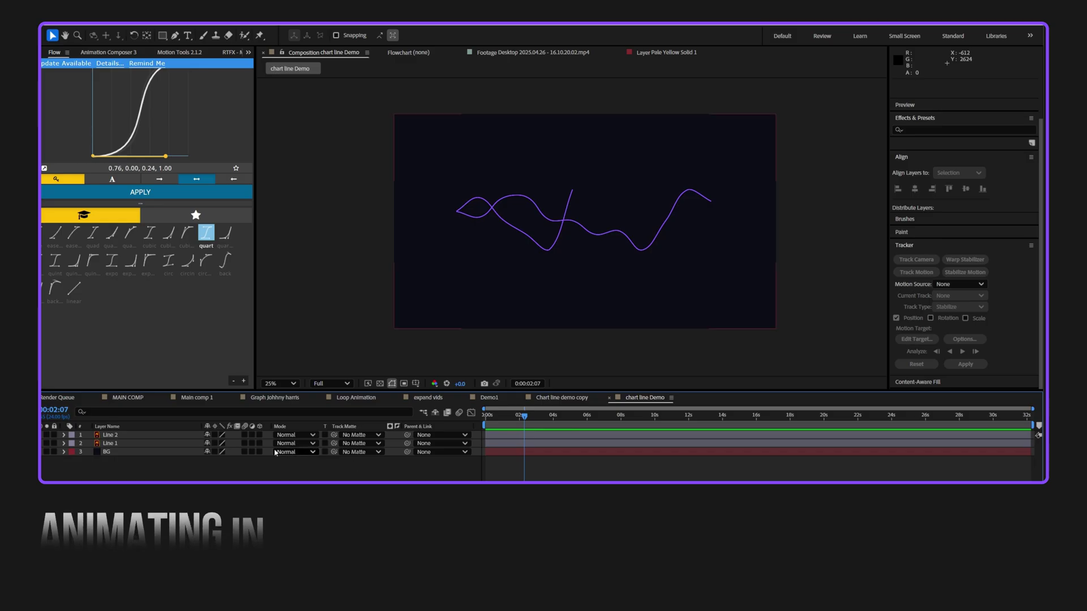
- Switch to After Effects and create shape layers from the Line 1 and Line 2 vector layers
{"action": "left_click", "coordinate": [143, 444]}
{"action": "left_click", "coordinate": [149, 435]}
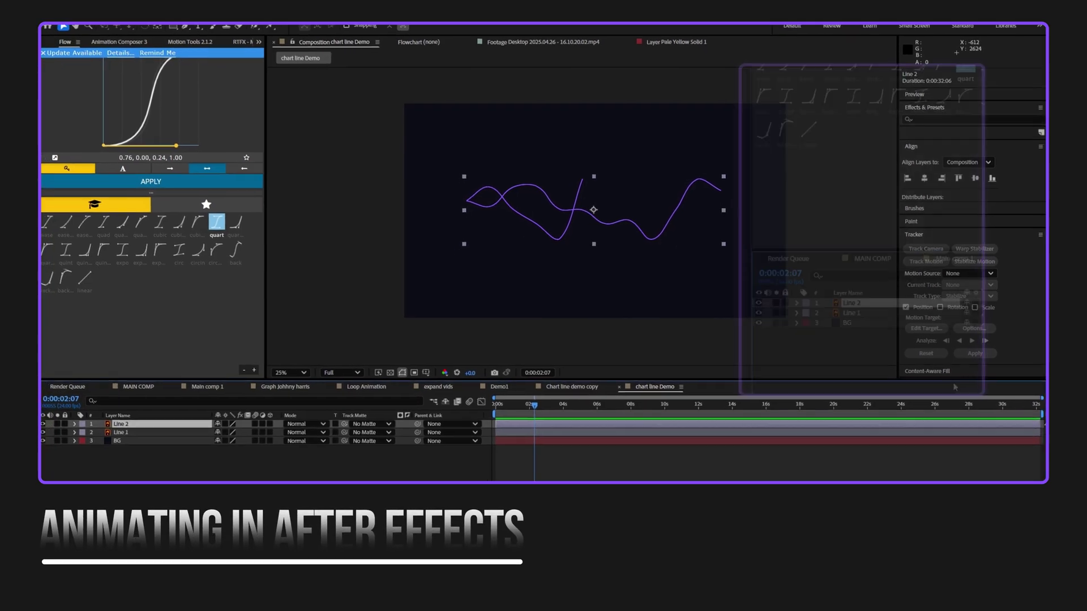
{"action": "left_click", "coordinate": [203, 475]}
{"action": "left_click", "coordinate": [164, 432]}
{"action": "left_click", "coordinate": [163, 423], "text": "shift"}
{"action": "right_click", "coordinate": [162, 423]}
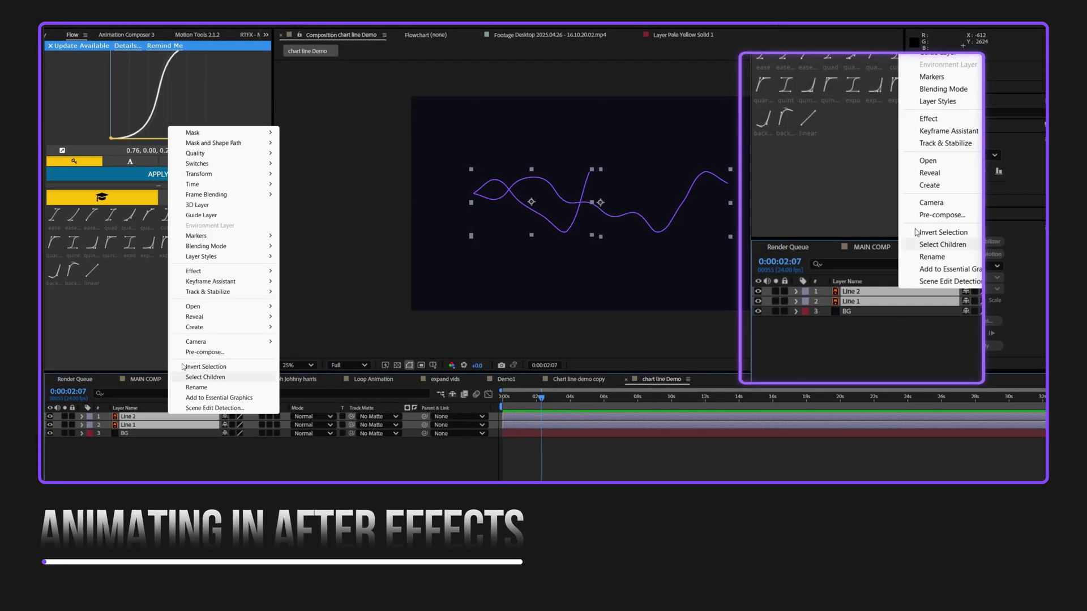
{"action": "mouse_move", "coordinate": [194, 327]}
{"action": "left_click", "coordinate": [317, 342]}
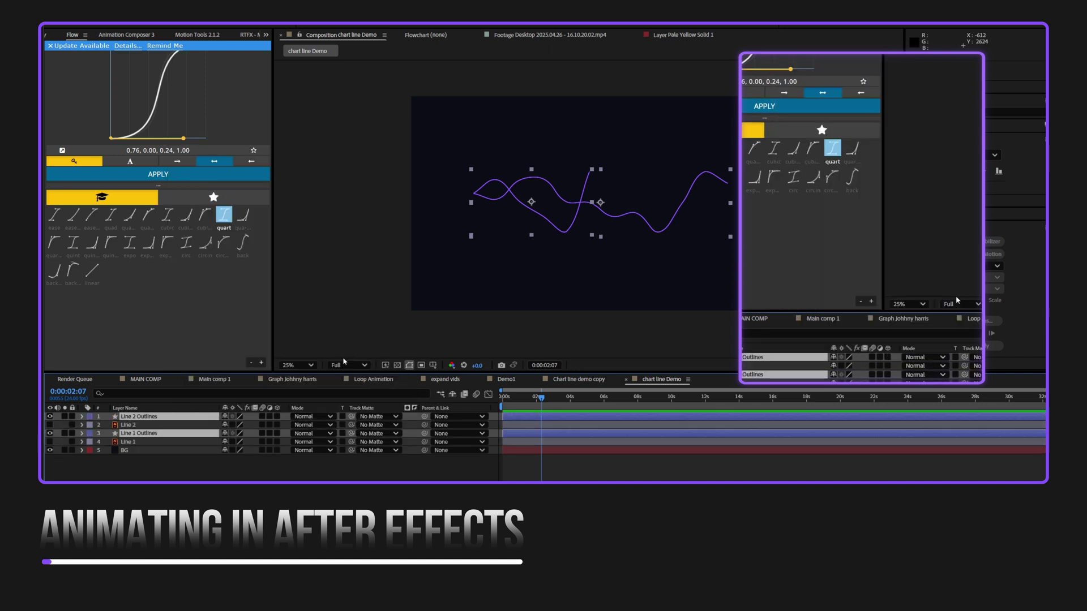
- Move Line 1 Outlines directly below Line 2 Outlines and filter both outline layers' properties by "path"
{"action": "left_click", "coordinate": [142, 442]}
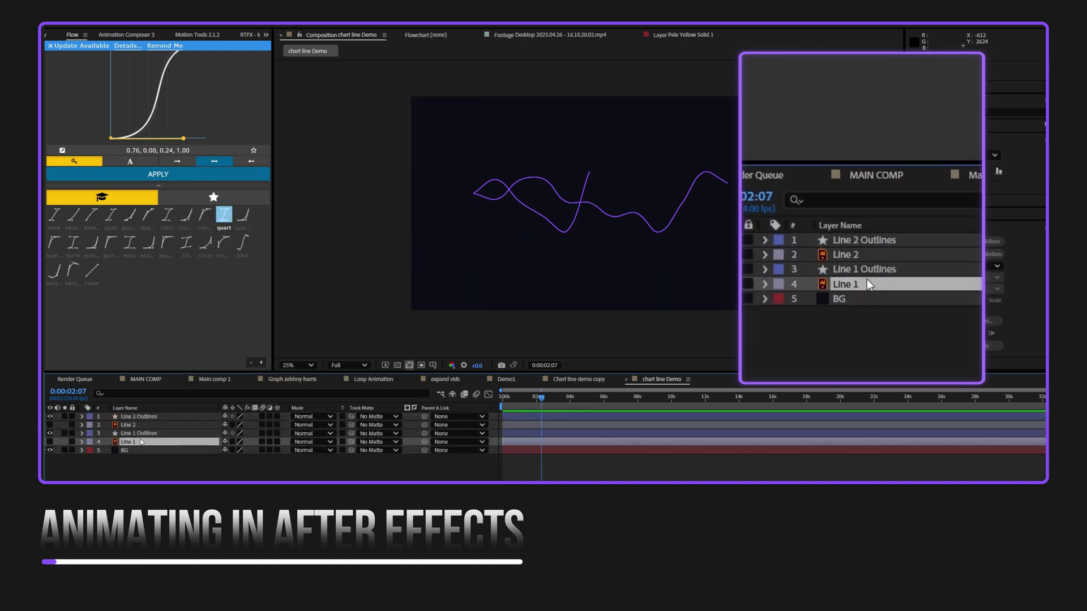
{"action": "left_click_drag", "start_coordinate": [142, 432], "coordinate": [145, 421]}
{"action": "left_click", "coordinate": [148, 416], "text": "shift"}
{"action": "left_click", "coordinate": [163, 391]}
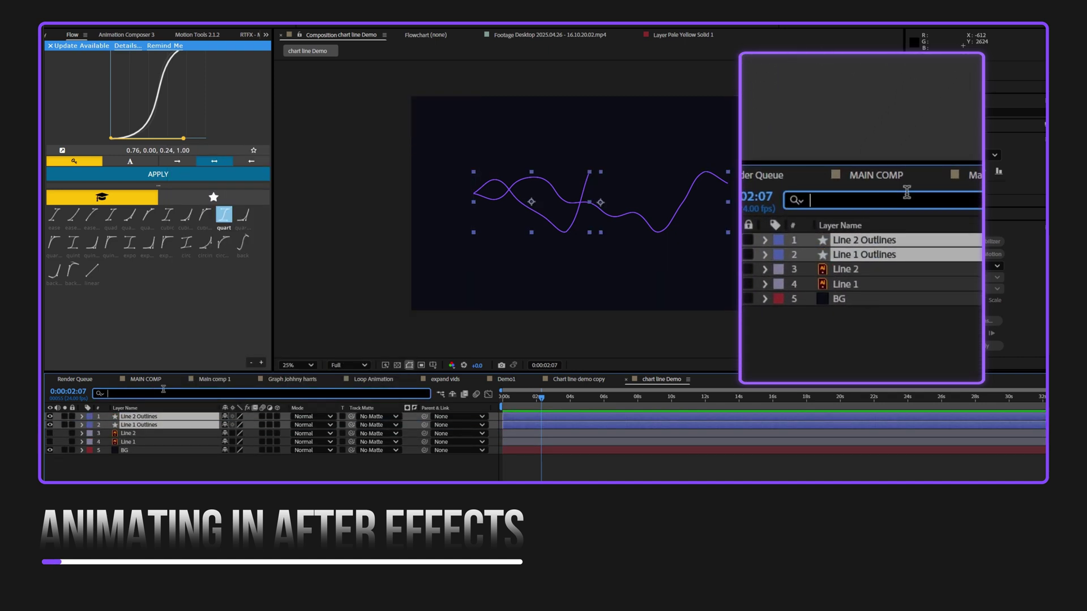
{"action": "type", "text": "path"}
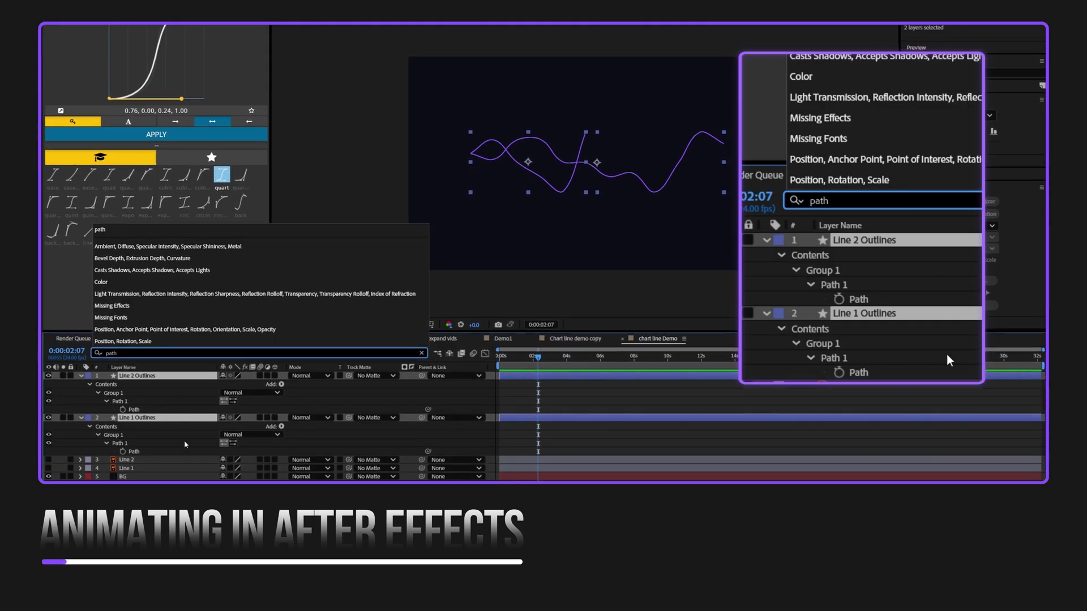
- Animate Line 1's path into Line 2's path between 0:00:00:00 and 0:00:02:01 with Easy Ease keyframes, and preview the morph
{"action": "left_click", "coordinate": [150, 411]}
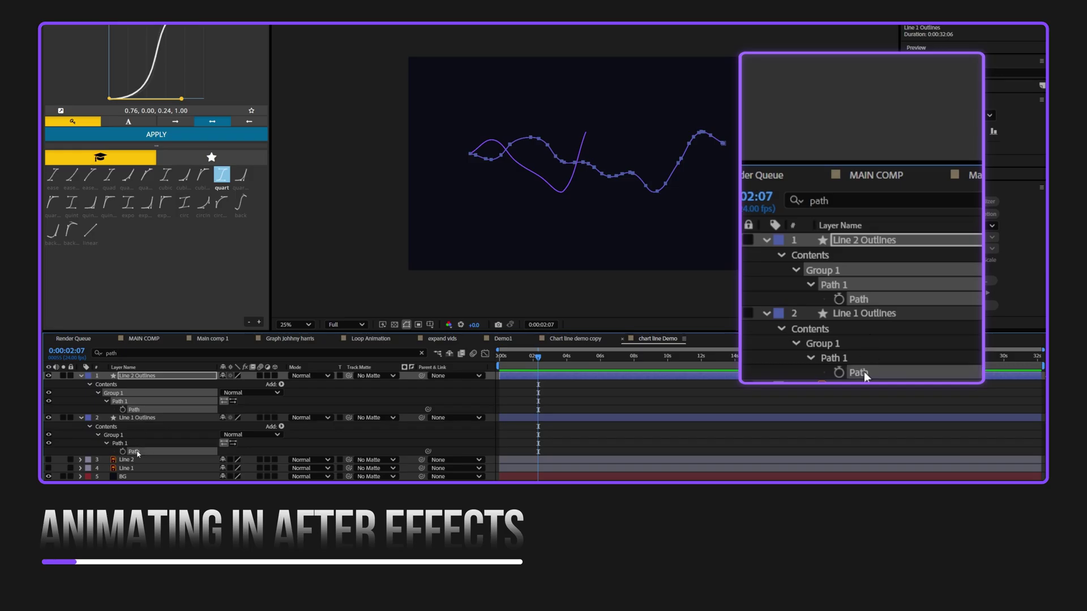
{"action": "left_click", "coordinate": [136, 452]}
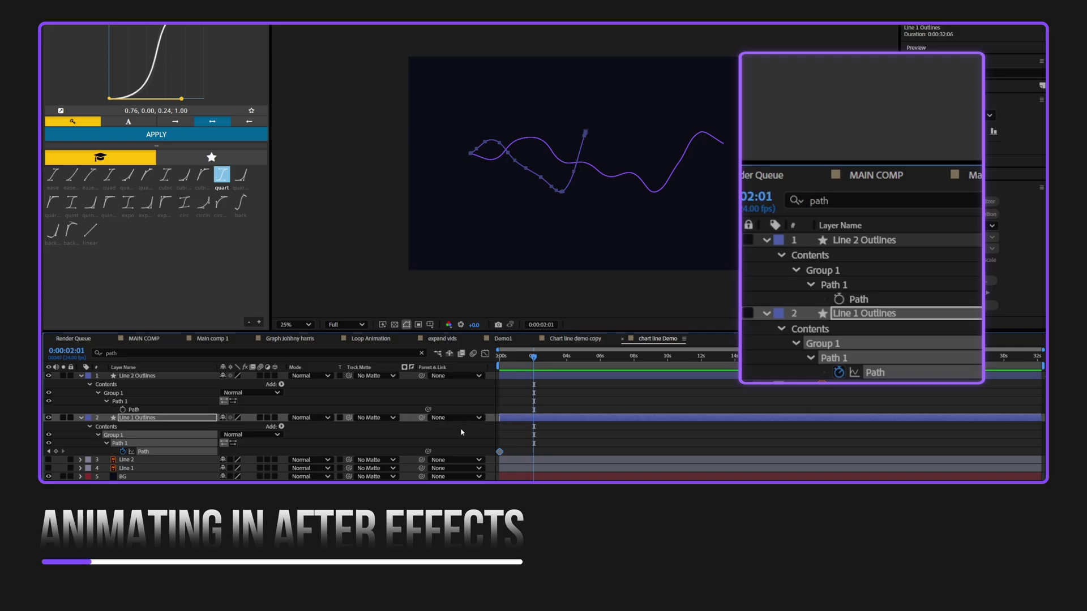
{"action": "left_click_drag", "start_coordinate": [572, 445], "coordinate": [482, 452]}
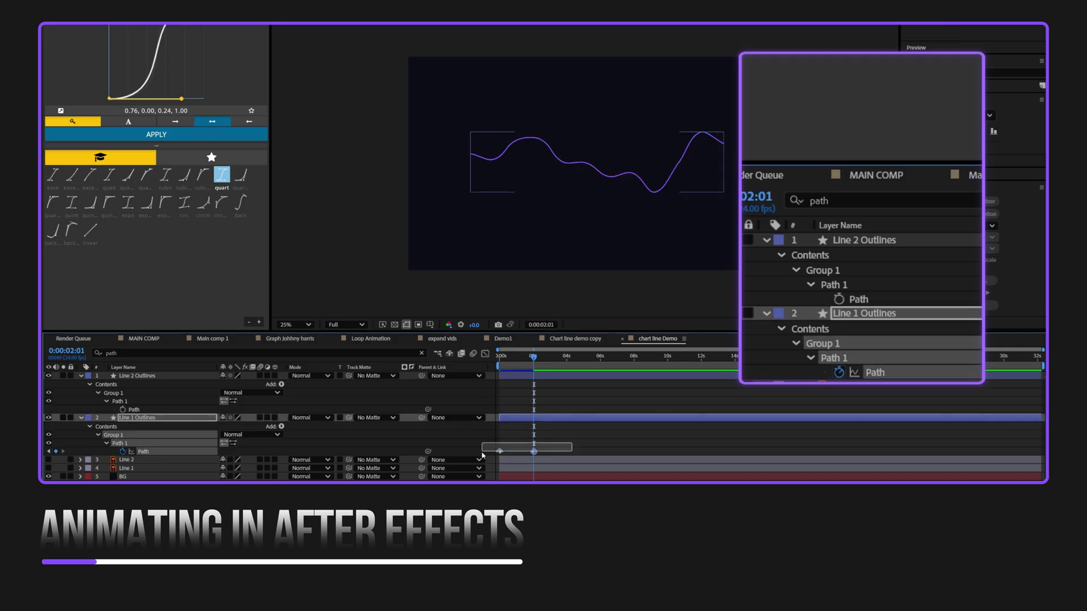
{"action": "key", "text": "F9"}
{"action": "left_click_drag", "start_coordinate": [533, 361], "coordinate": [488, 372]}
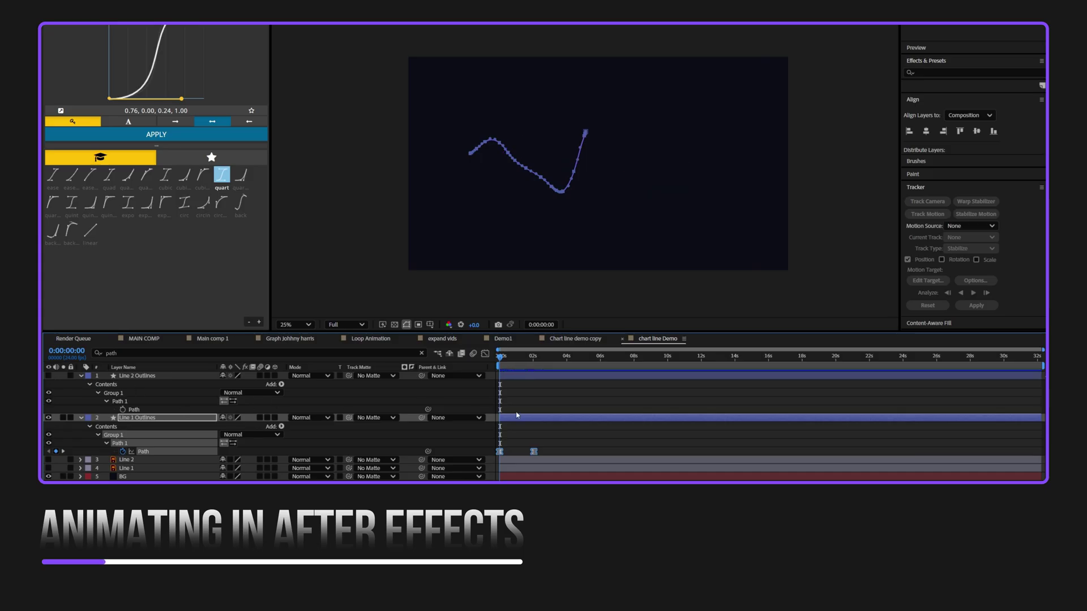
{"action": "key", "text": "space"}
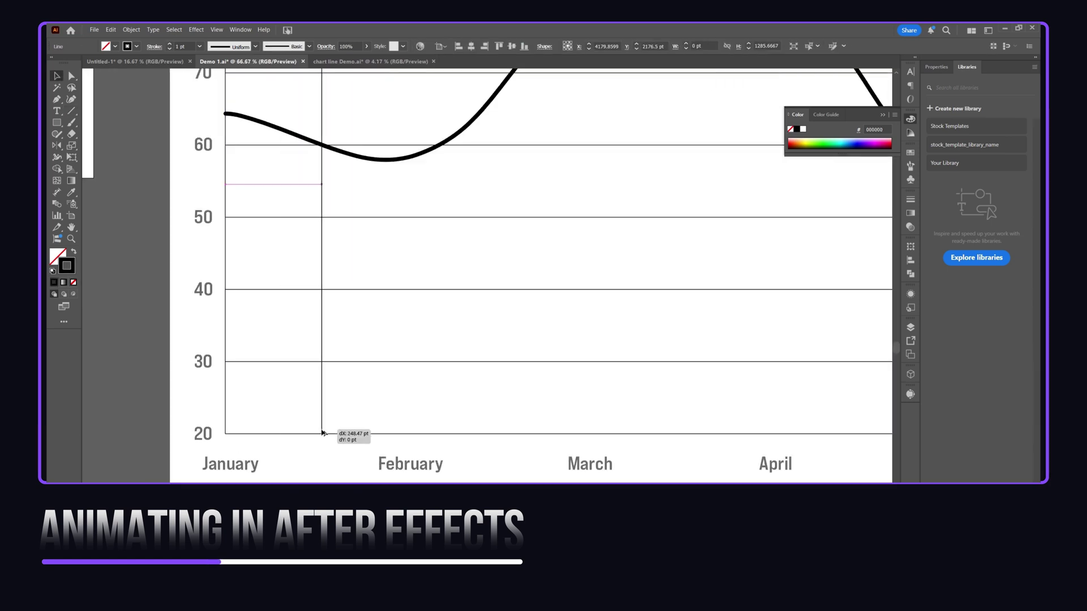
- Duplicate the chart's vertical grid line between January and February in Illustrator, and toggle the Grid layer's visibility in After Effects
{"action": "left_click_drag", "start_coordinate": [323, 433], "coordinate": [316, 433]}
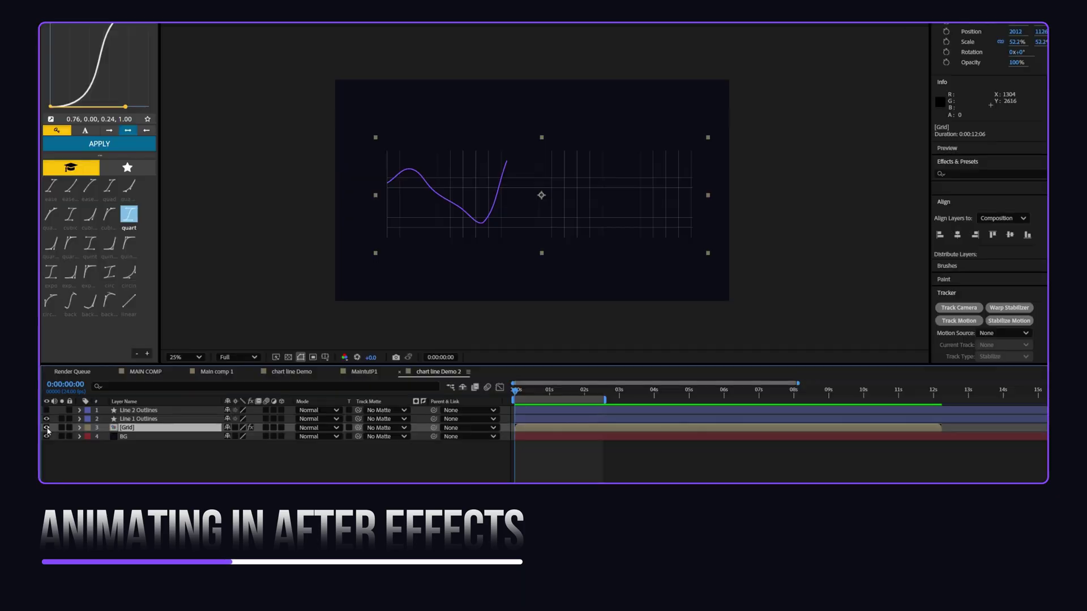
{"action": "left_click", "coordinate": [46, 427]}
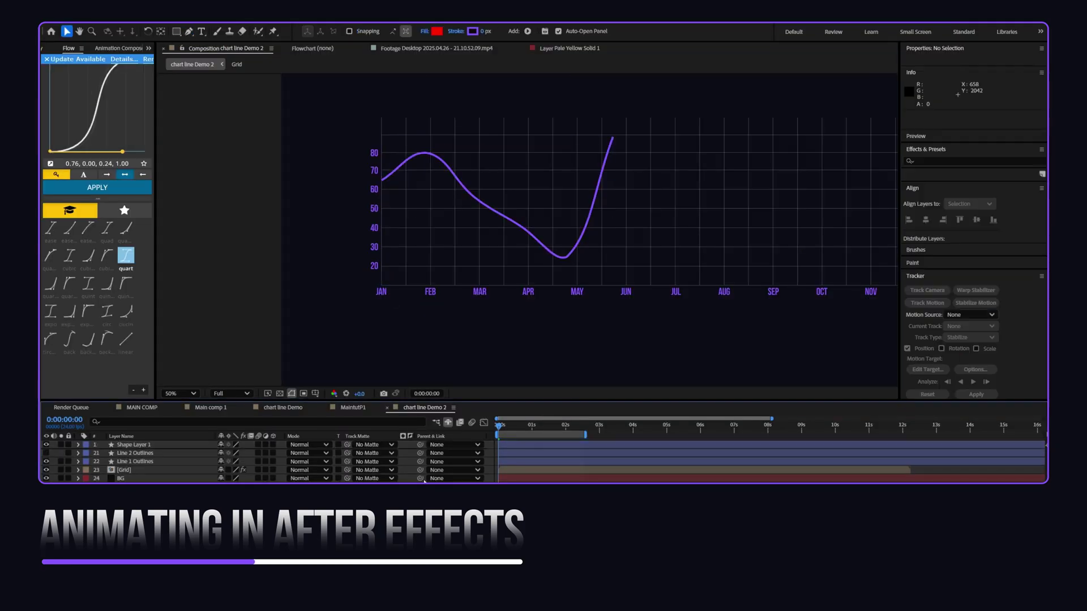
- Rename the vertical and horizontal line layers Y axis and X axis, and place X axis below Y axis
{"action": "right_click", "coordinate": [166, 445]}
{"action": "left_click", "coordinate": [198, 416]}
{"action": "type", "text": "Y axis"}
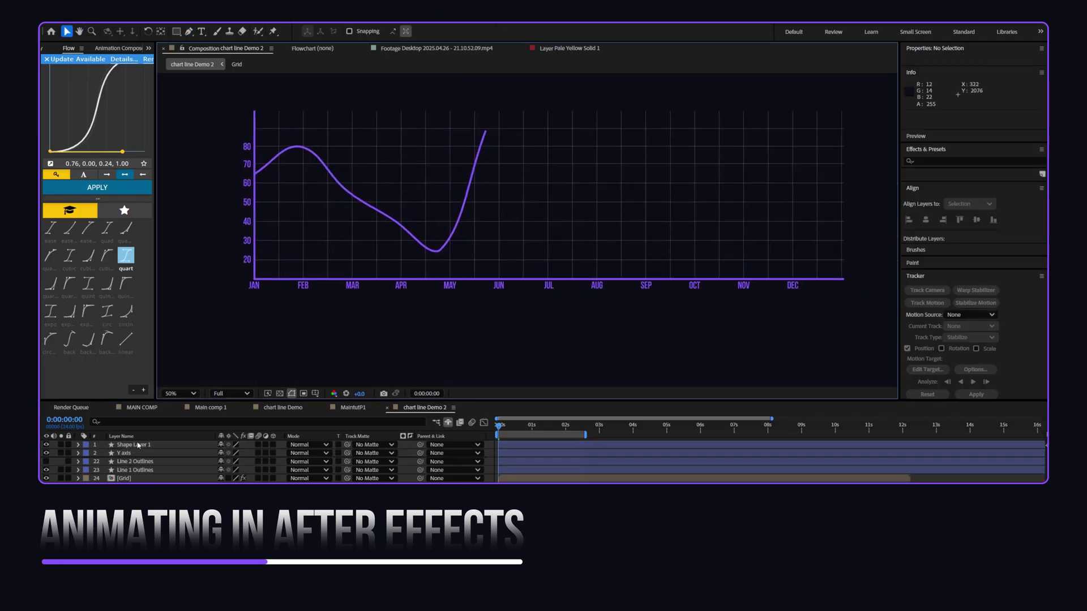
{"action": "type", "text": "X"}
{"action": "left_click_drag", "start_coordinate": [155, 445], "coordinate": [170, 456]}
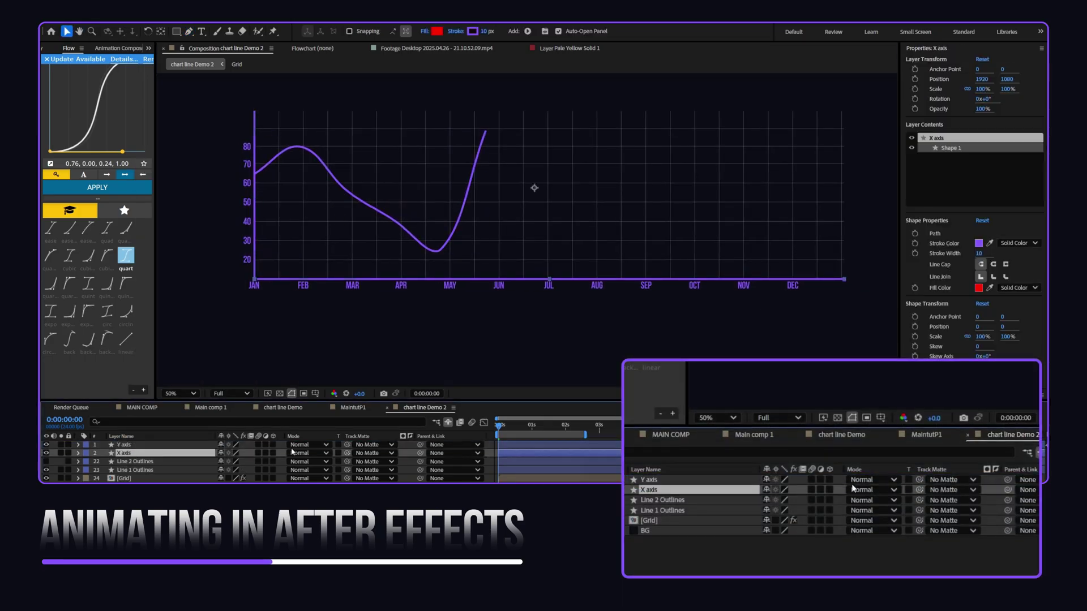
- Parent the X axis layer to the Y axis layer
{"action": "left_click_drag", "start_coordinate": [417, 454], "coordinate": [285, 449]}
{"action": "left_click_drag", "start_coordinate": [168, 446], "coordinate": [168, 446]}
{"action": "left_click", "coordinate": [407, 269]}
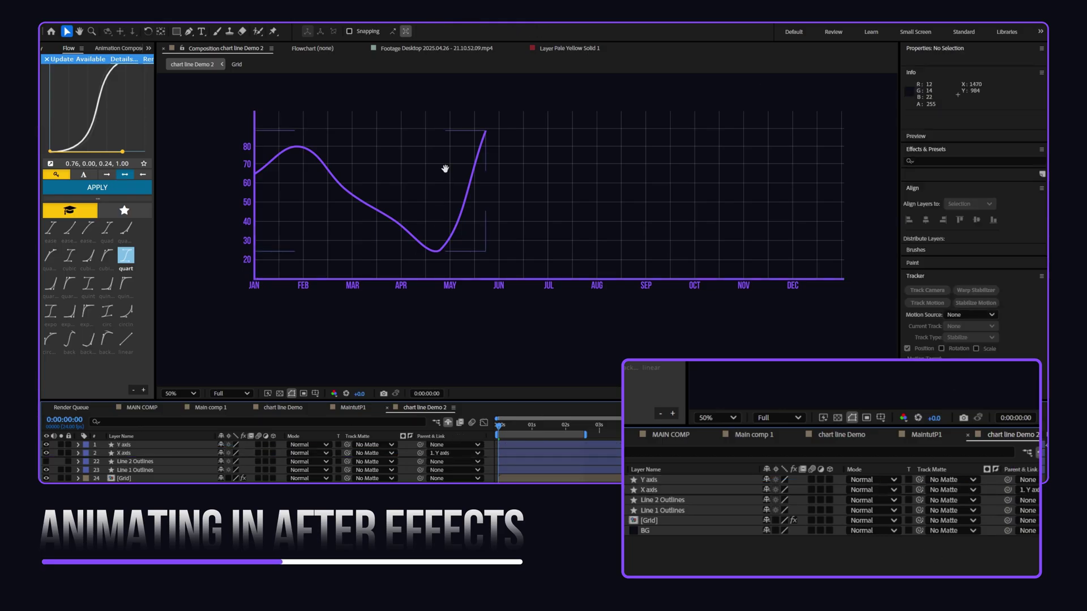
{"action": "left_click_drag", "start_coordinate": [445, 169], "coordinate": [444, 204]}
{"action": "left_click_drag", "start_coordinate": [255, 300], "coordinate": [320, 269]}
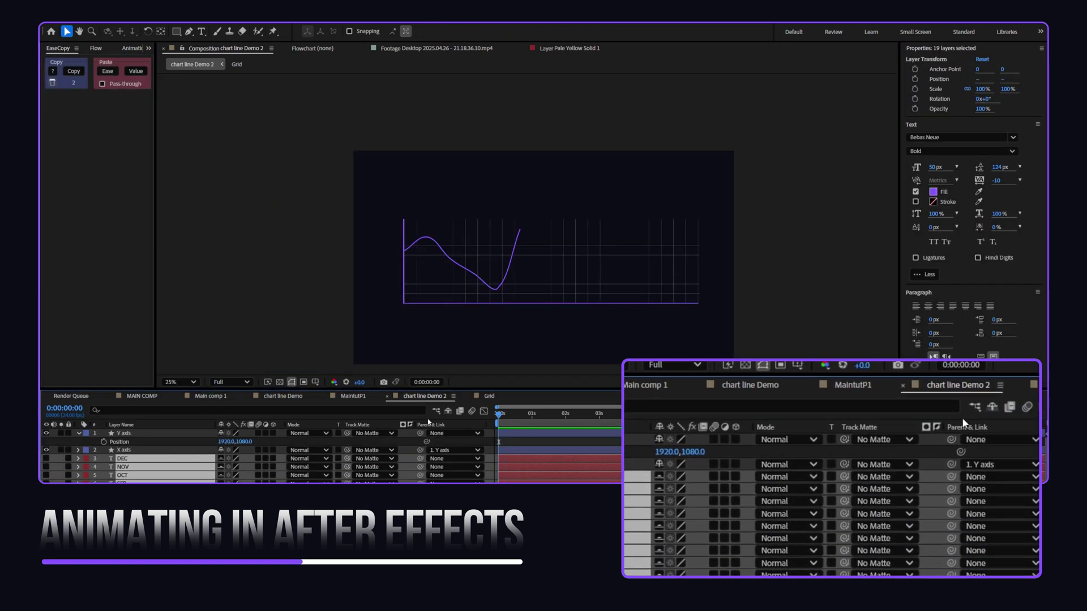
- Hide the selected month and number label layers from the timeline list, and parent Line 1 Outlines to Y axis
{"action": "key", "text": "Delete"}
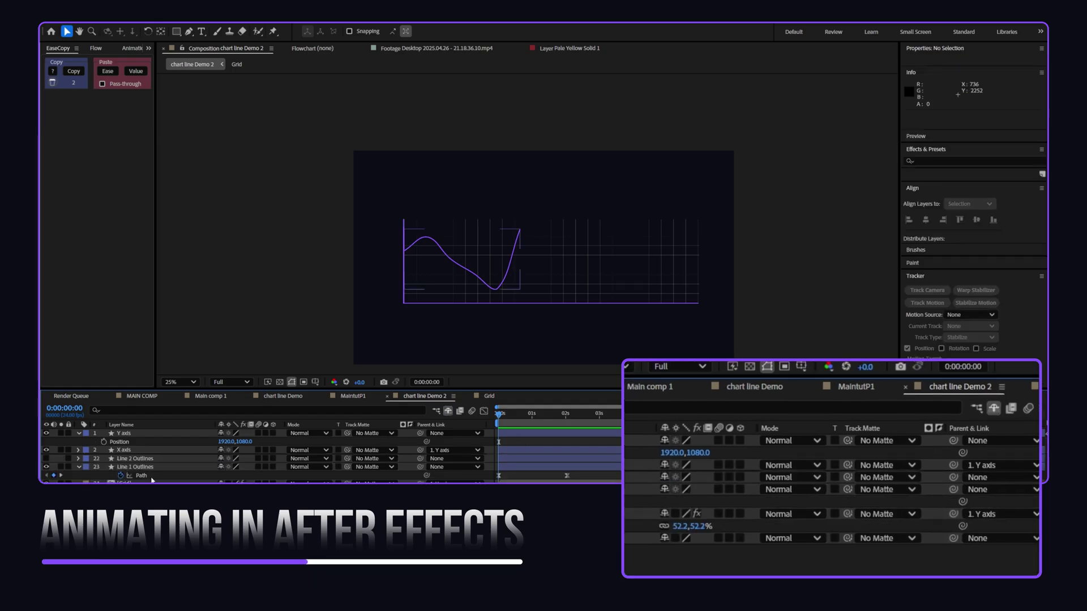
{"action": "left_click", "coordinate": [193, 467]}
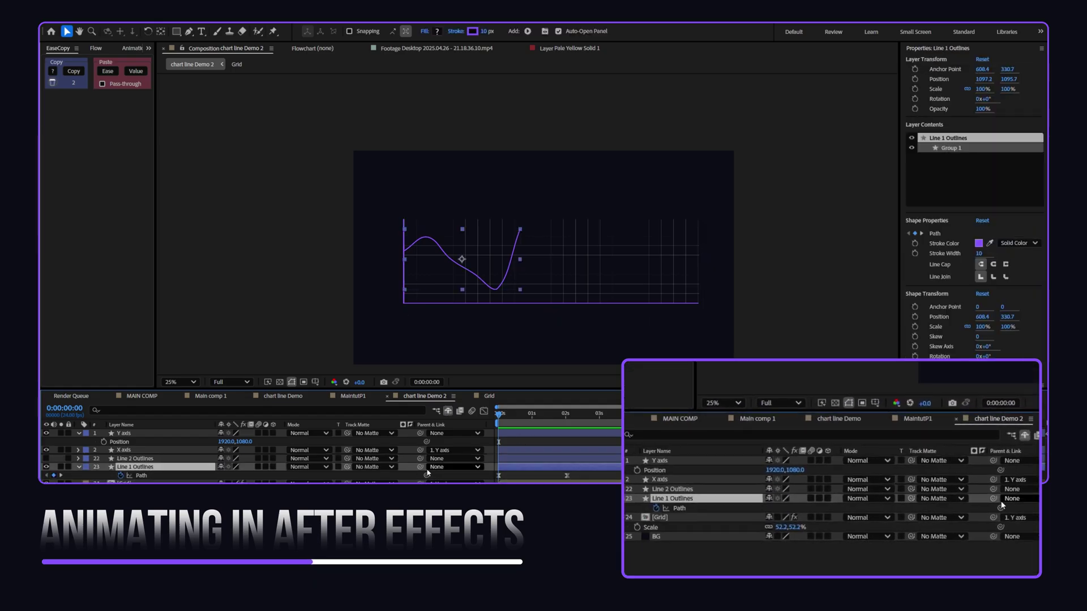
{"action": "left_click_drag", "start_coordinate": [374, 464], "coordinate": [193, 435]}
{"action": "left_click", "coordinate": [192, 434]}
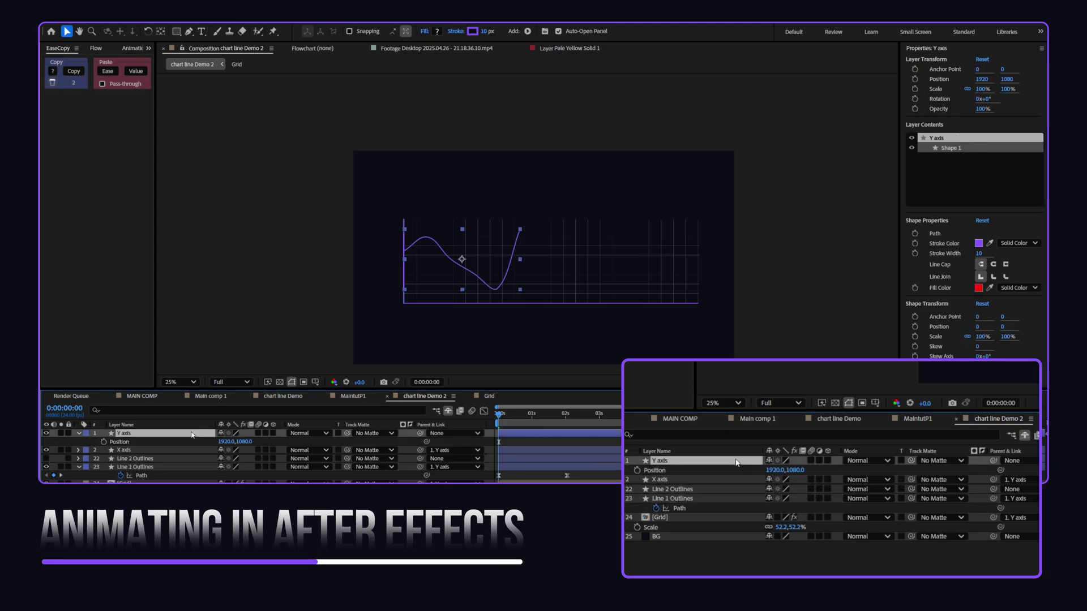
{"action": "left_click", "coordinate": [531, 445]}
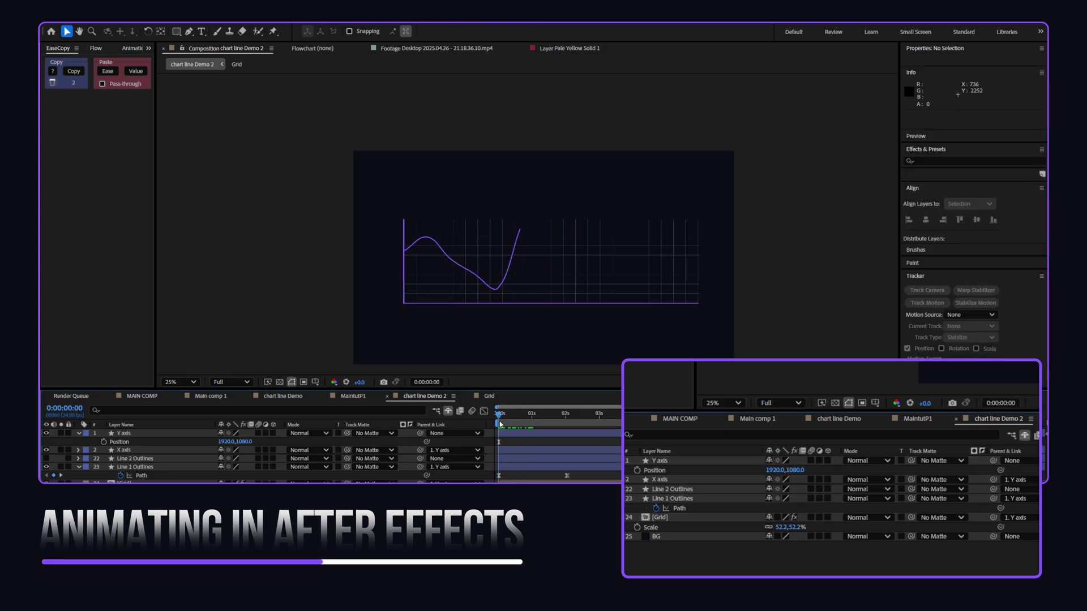
- Animate the Y axis layer's Position from 2736, 1080 at the start to 1920, 1080 at Line 1's second path keyframe
{"action": "left_click", "coordinate": [134, 433]}
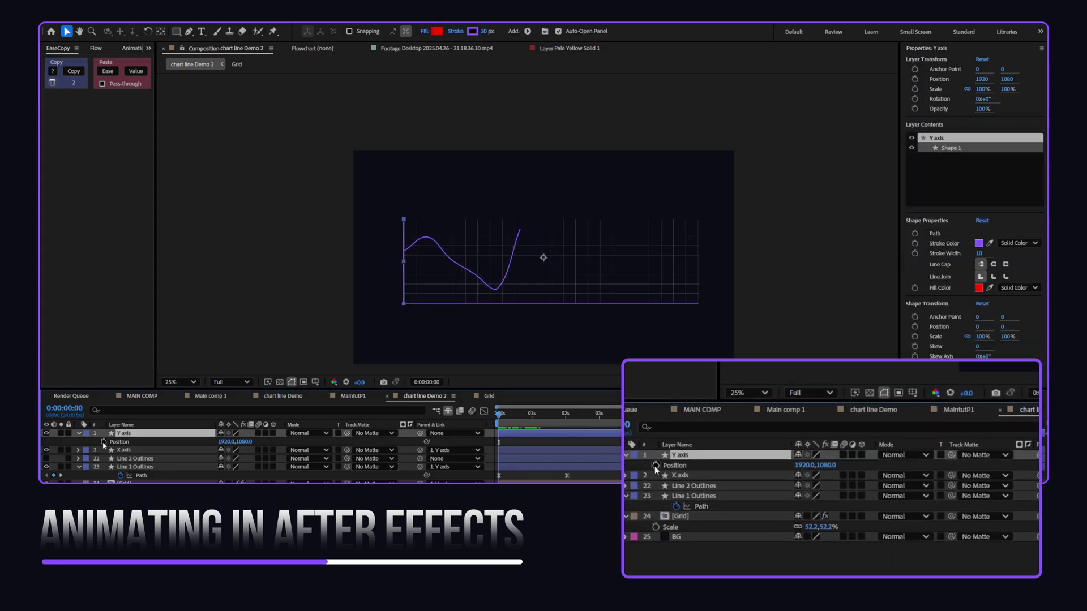
{"action": "left_click", "coordinate": [103, 442]}
{"action": "mouse_move", "coordinate": [570, 448]}
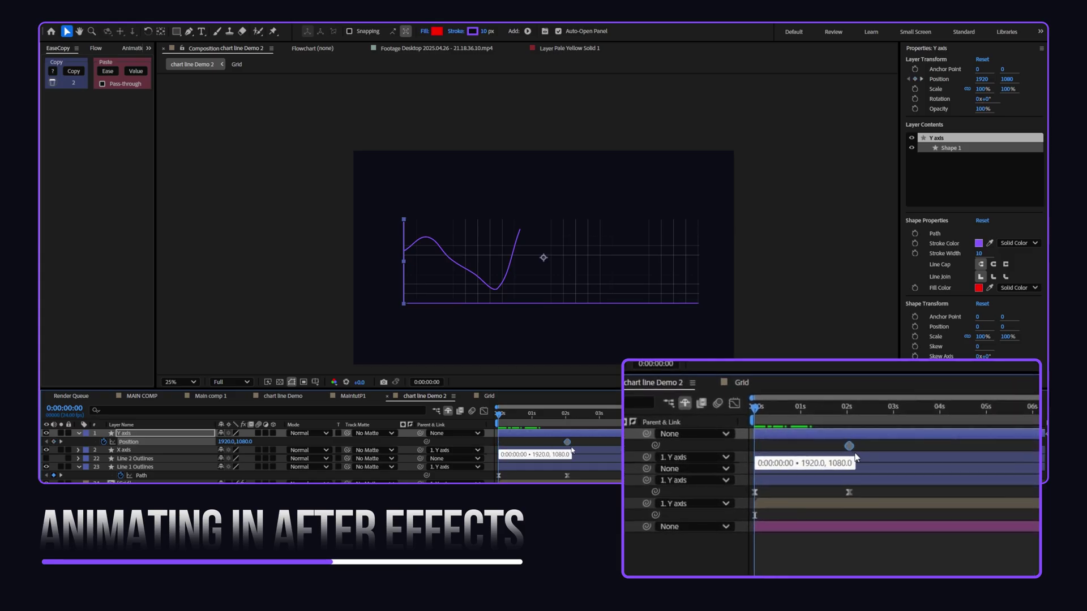
{"action": "left_click_drag", "start_coordinate": [244, 442], "coordinate": [636, 457]}
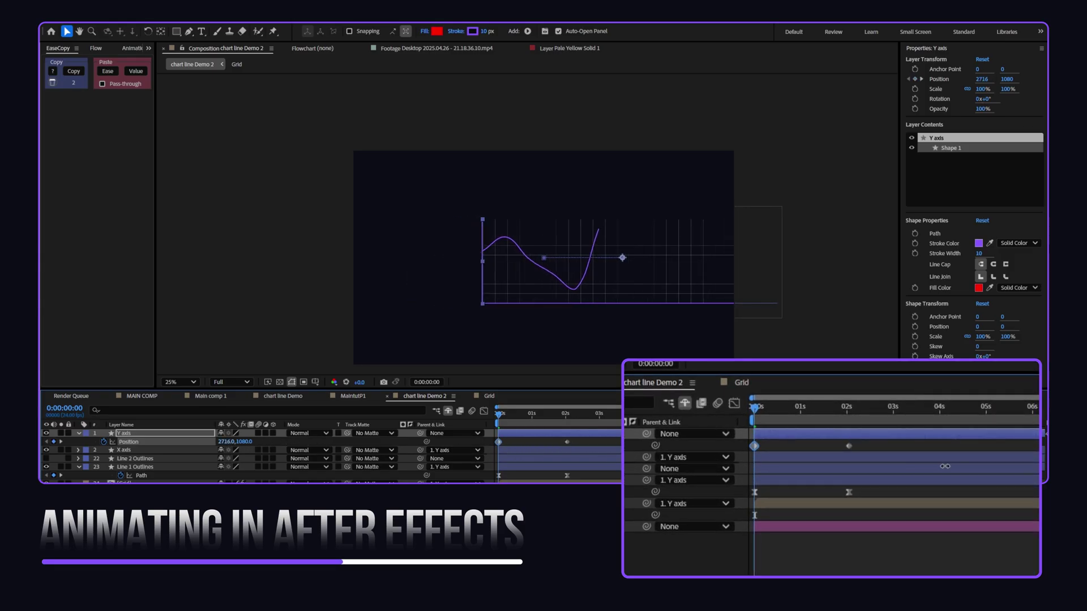
{"action": "left_click", "coordinate": [567, 441]}
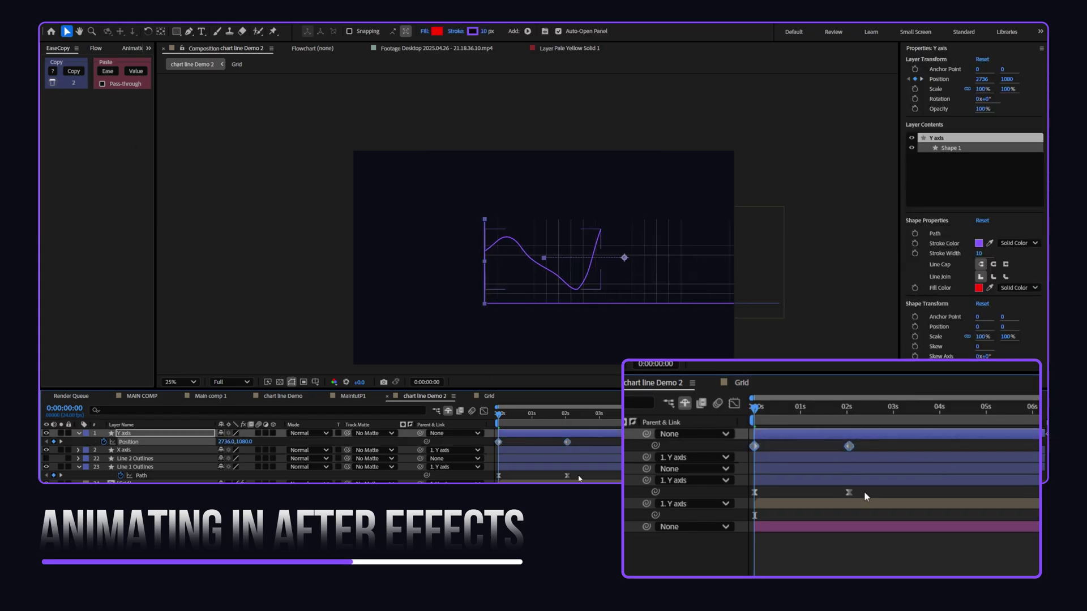
- Copy the easing of Line 1's path keyframes onto the Y axis Position keyframes, and preview the motion
{"action": "left_click_drag", "start_coordinate": [578, 477], "coordinate": [480, 479]}
{"action": "left_click", "coordinate": [74, 72]}
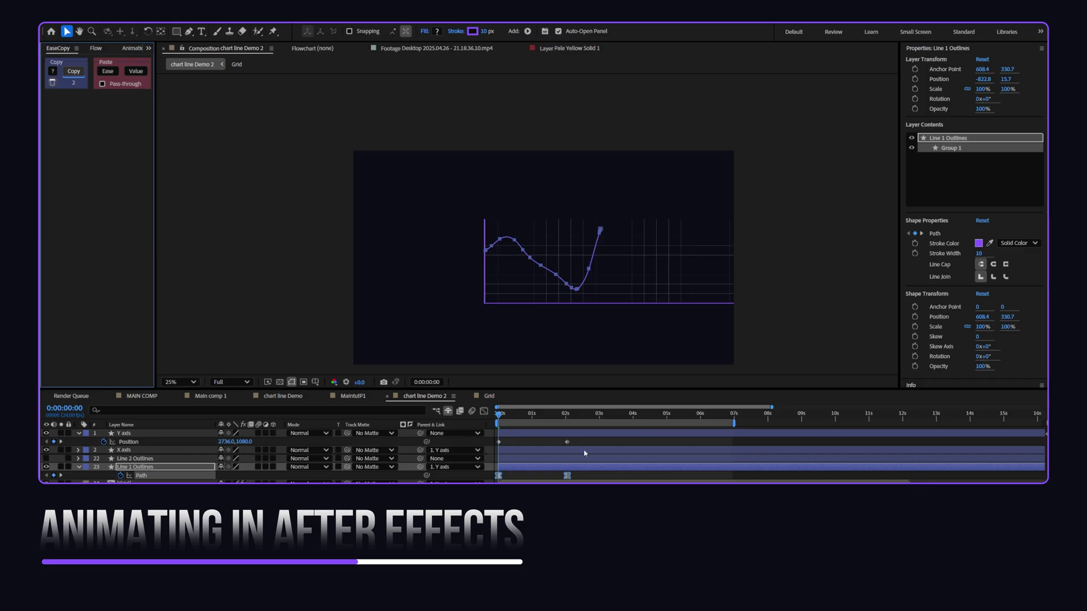
{"action": "left_click_drag", "start_coordinate": [583, 446], "coordinate": [490, 437]}
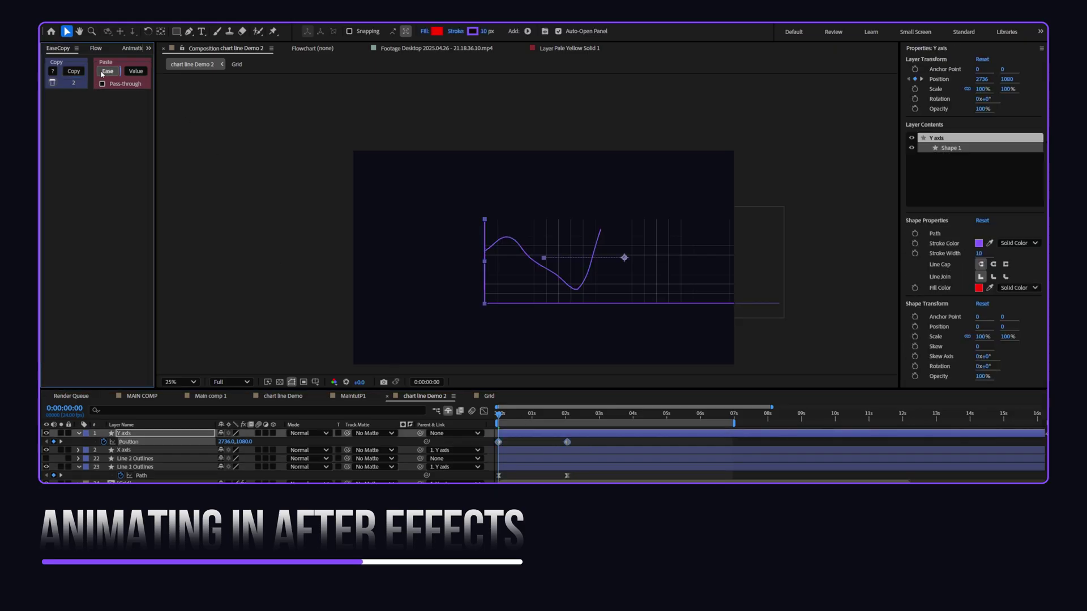
{"action": "left_click", "coordinate": [516, 441]}
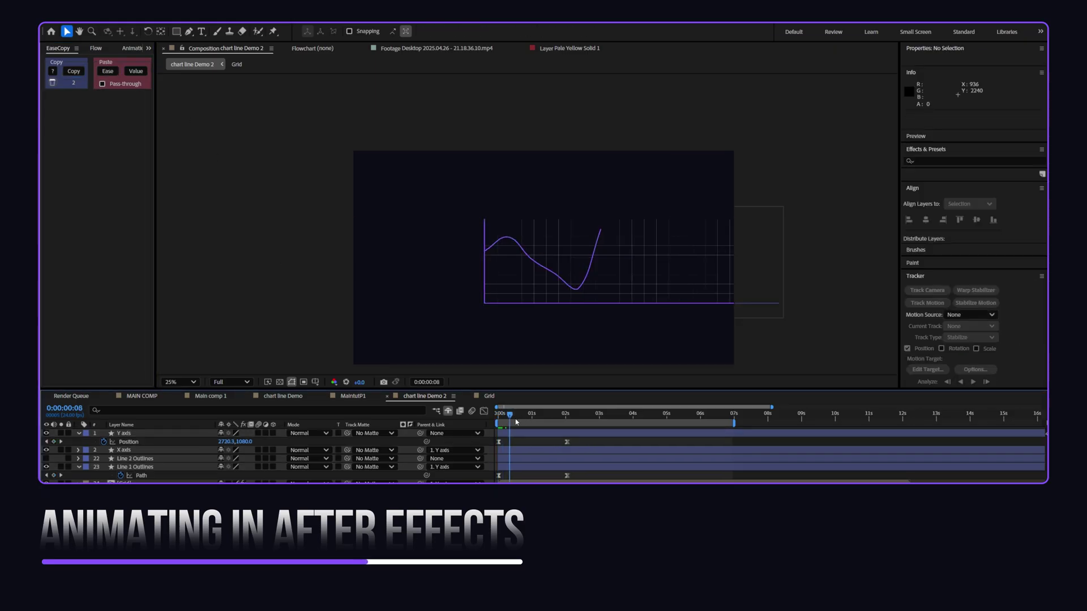
{"action": "key", "text": "space"}
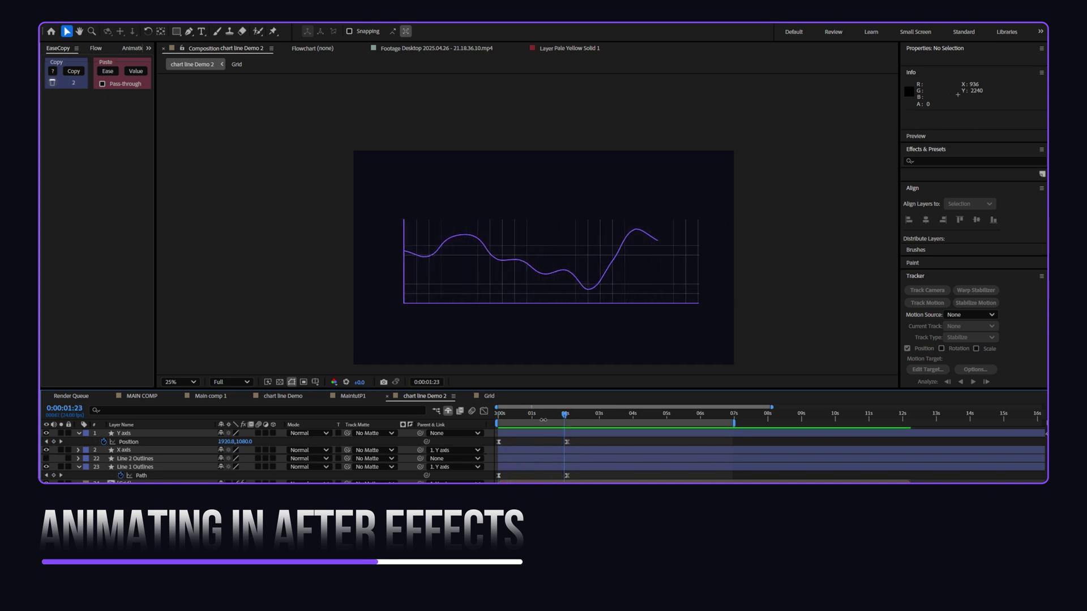
{"action": "key", "text": "space"}
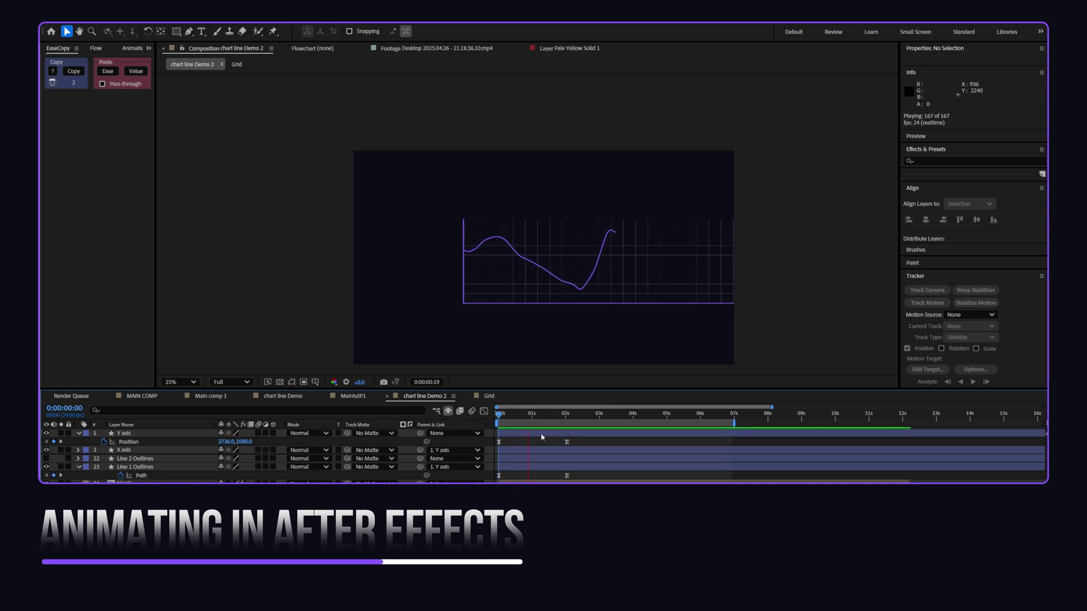
{"action": "key", "text": "space"}
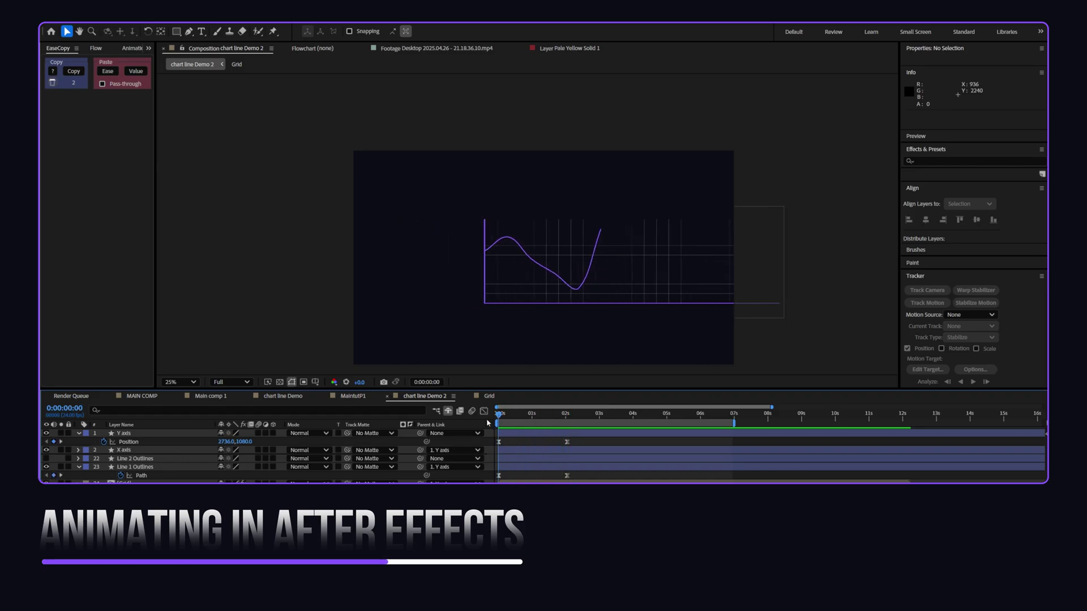
- Draw a 1292 by 912 rectangle over the chart area around the short curve and use it as track matte for X axis and Grid
{"action": "left_click_drag", "start_coordinate": [487, 214], "coordinate": [532, 296]}
{"action": "left_click", "coordinate": [518, 461]}
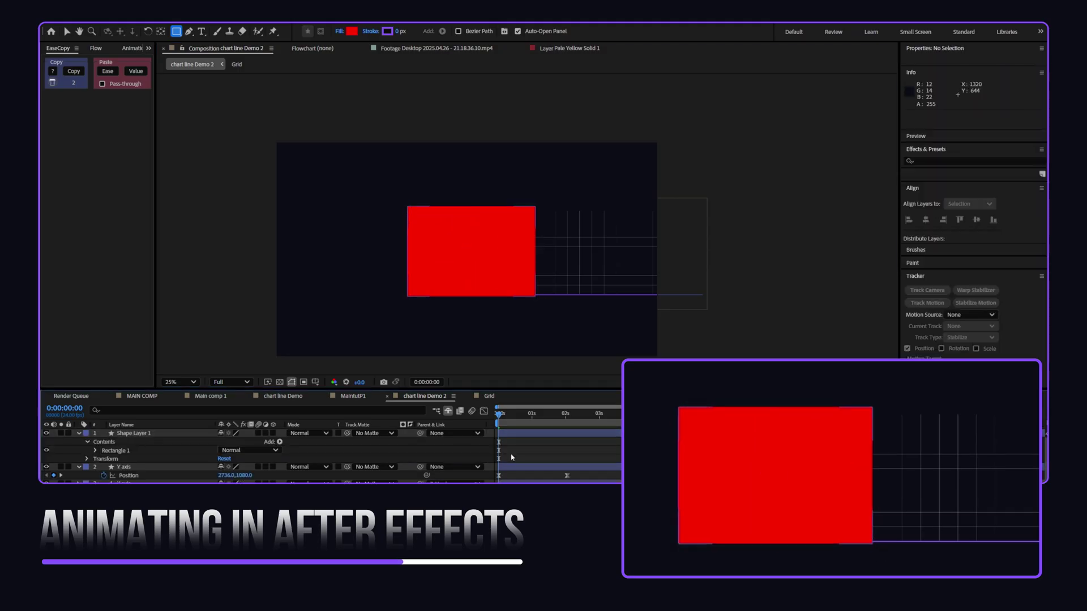
{"action": "left_click", "coordinate": [210, 483]}
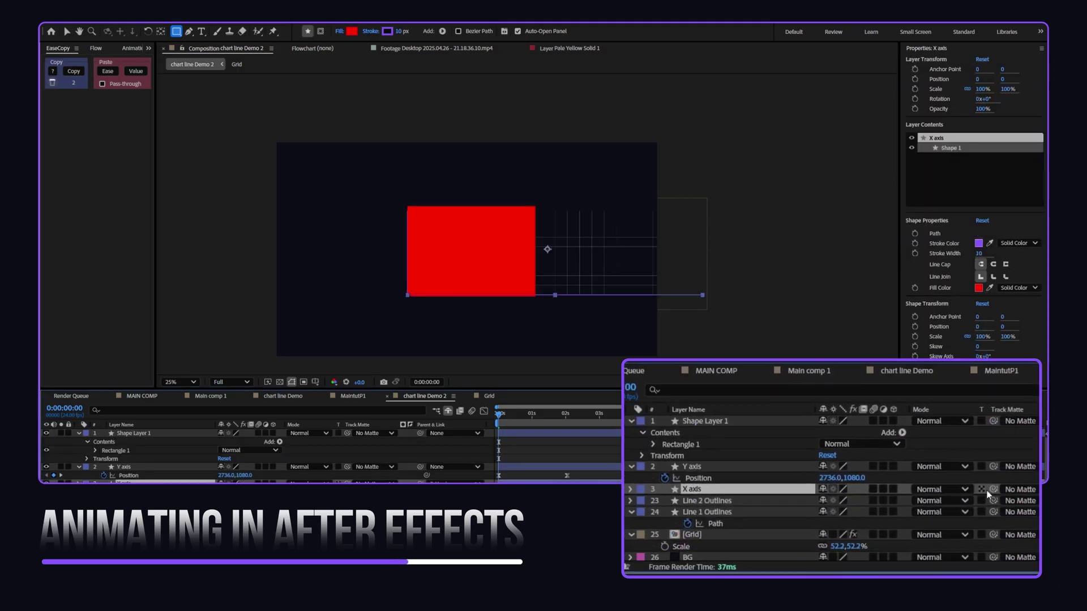
{"action": "left_click_drag", "start_coordinate": [347, 483], "coordinate": [156, 437]}
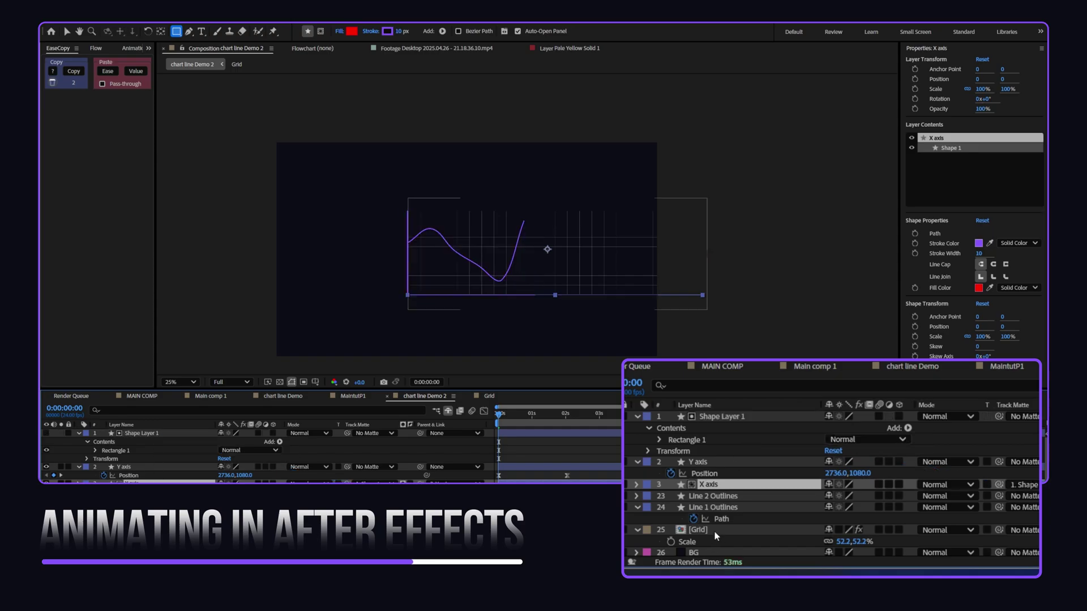
{"action": "left_click", "coordinate": [715, 530]}
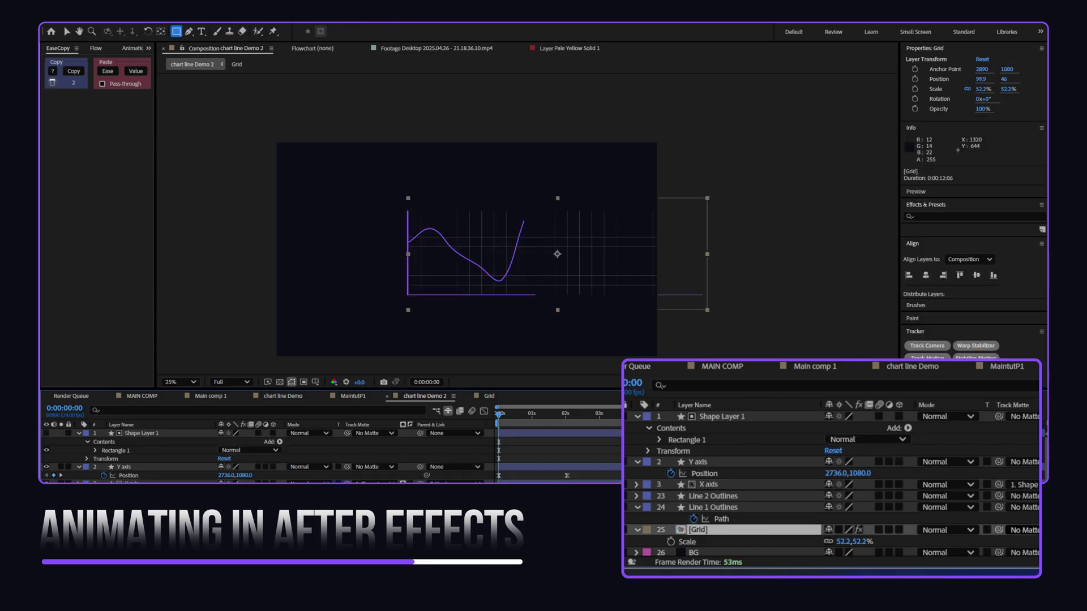
- Rename the rectangle shape layer Mask and parent it to the Y axis layer
{"action": "left_click", "coordinate": [138, 433]}
{"action": "right_click", "coordinate": [139, 433]}
{"action": "left_click", "coordinate": [182, 406]}
{"action": "type", "text": "Mask"}
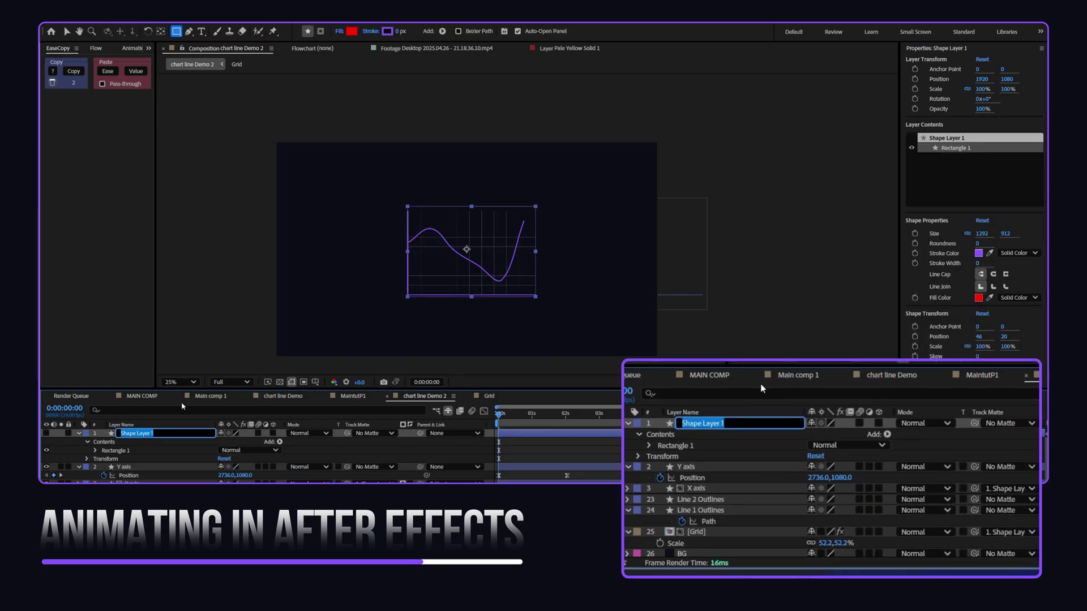
{"action": "key", "text": "Return"}
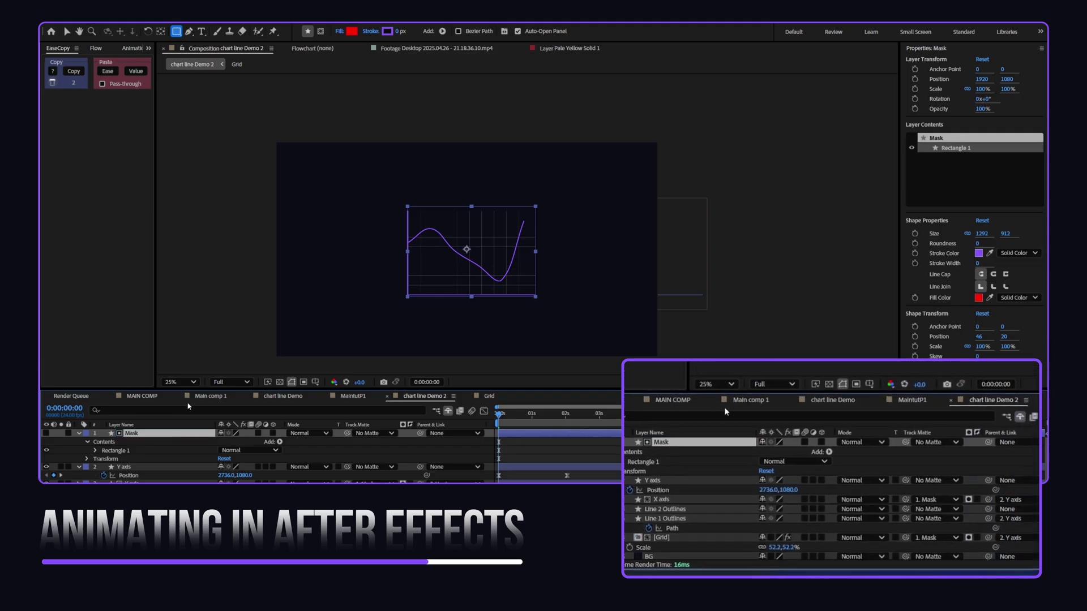
{"action": "left_click_drag", "start_coordinate": [308, 461], "coordinate": [172, 467]}
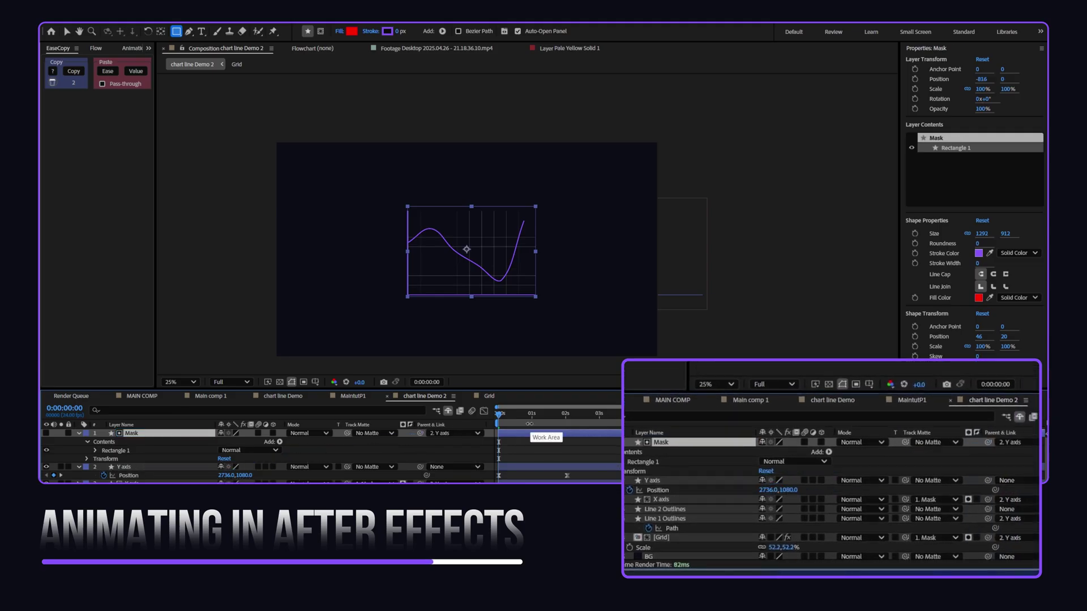
{"action": "mouse_move", "coordinate": [515, 420]}
{"action": "left_mouse_down"}
{"action": "mouse_move", "coordinate": [555, 424]}
{"action": "mouse_move", "coordinate": [497, 426]}
{"action": "left_mouse_up"}
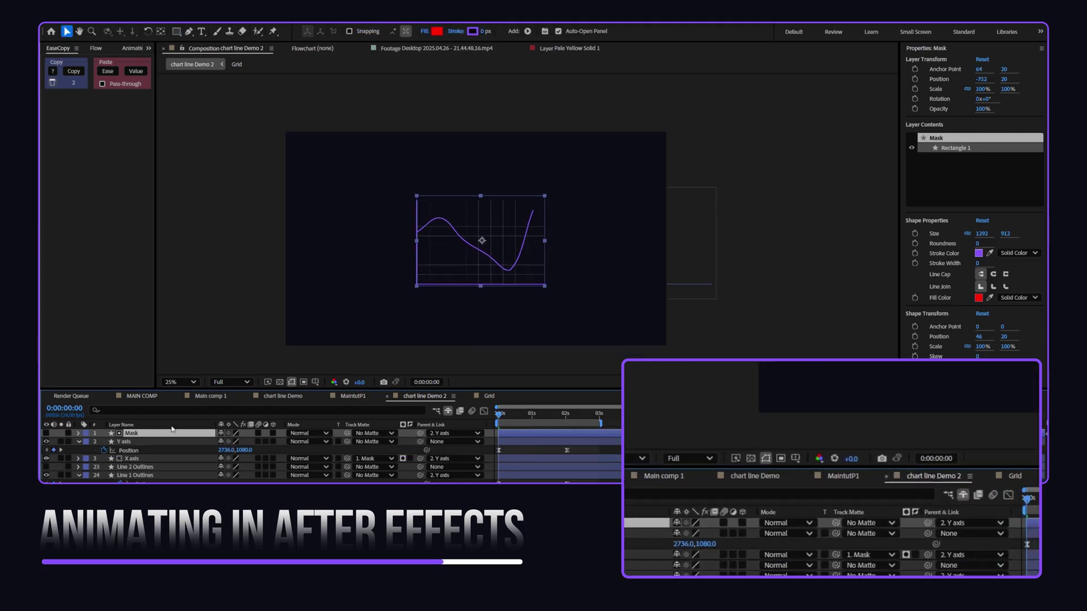
- Move the Mask layer's anchor point to its left edge, and keyframe its Scale at 0:00:00:00 with proportions unlinked
{"action": "left_click", "coordinate": [161, 32]}
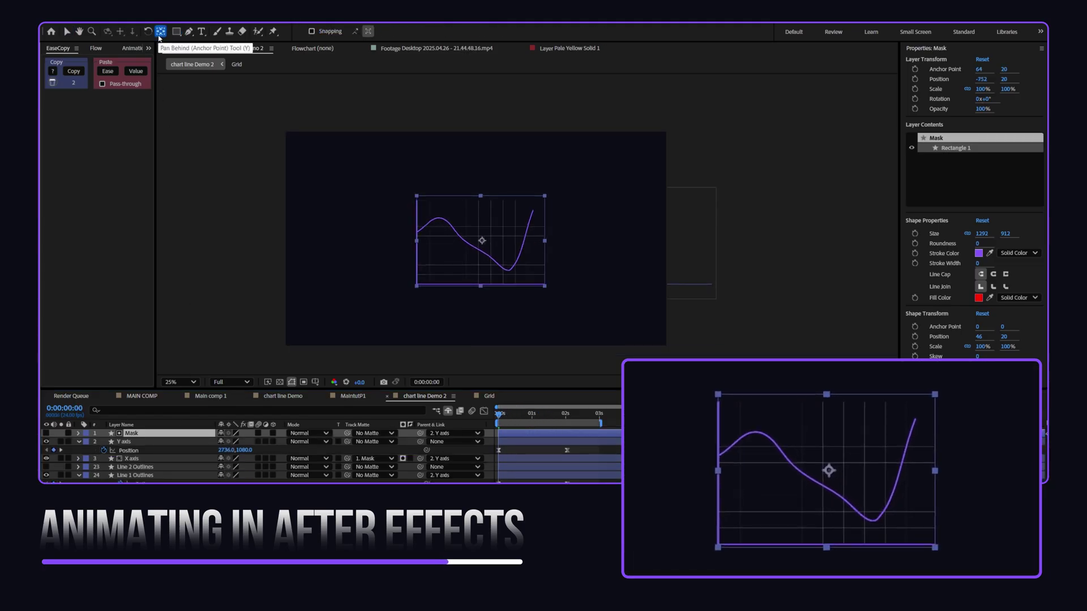
{"action": "left_click_drag", "start_coordinate": [482, 241], "coordinate": [417, 241]}
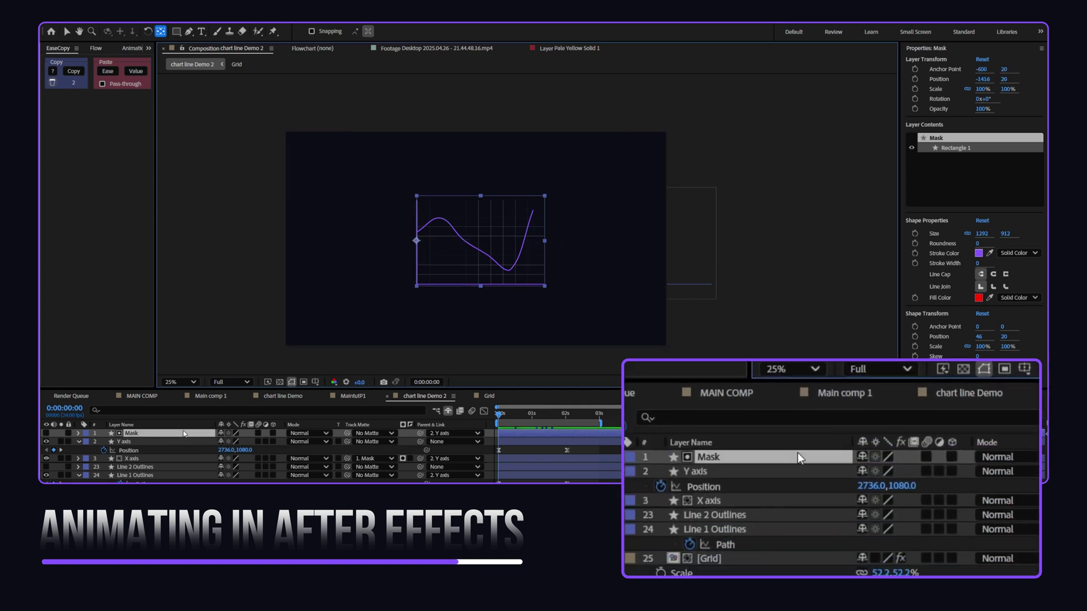
{"action": "left_click", "coordinate": [192, 433]}
{"action": "key", "text": "s"}
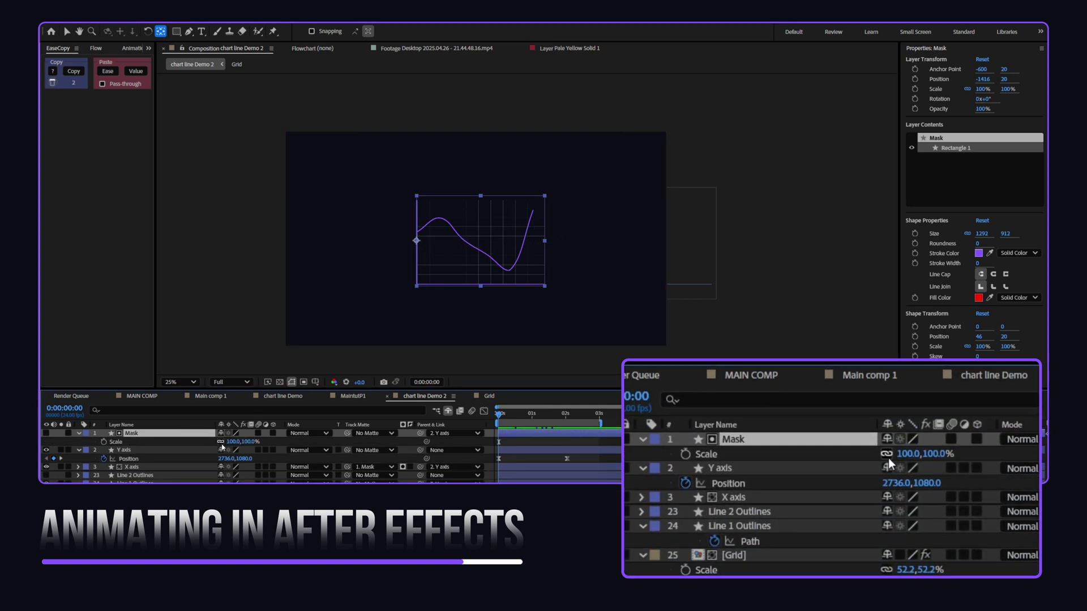
{"action": "left_click", "coordinate": [222, 443]}
{"action": "left_click", "coordinate": [103, 441]}
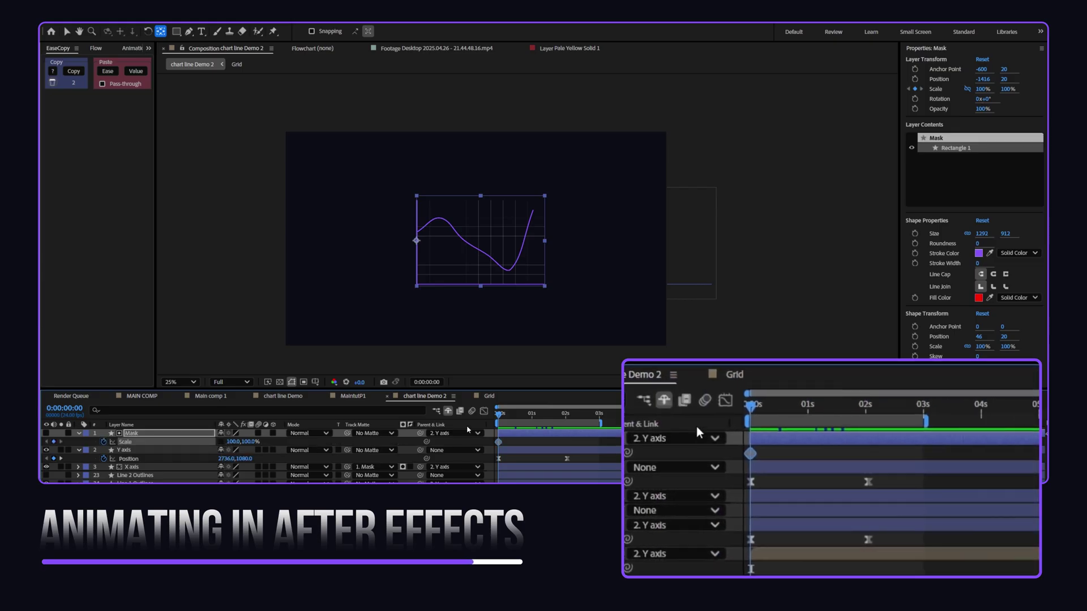
- Set the Mask's Scale to 206, 100% at 0:00:02:01 and paste the copied easing onto its Scale keyframes
{"action": "left_click_drag", "start_coordinate": [513, 420], "coordinate": [566, 427]}
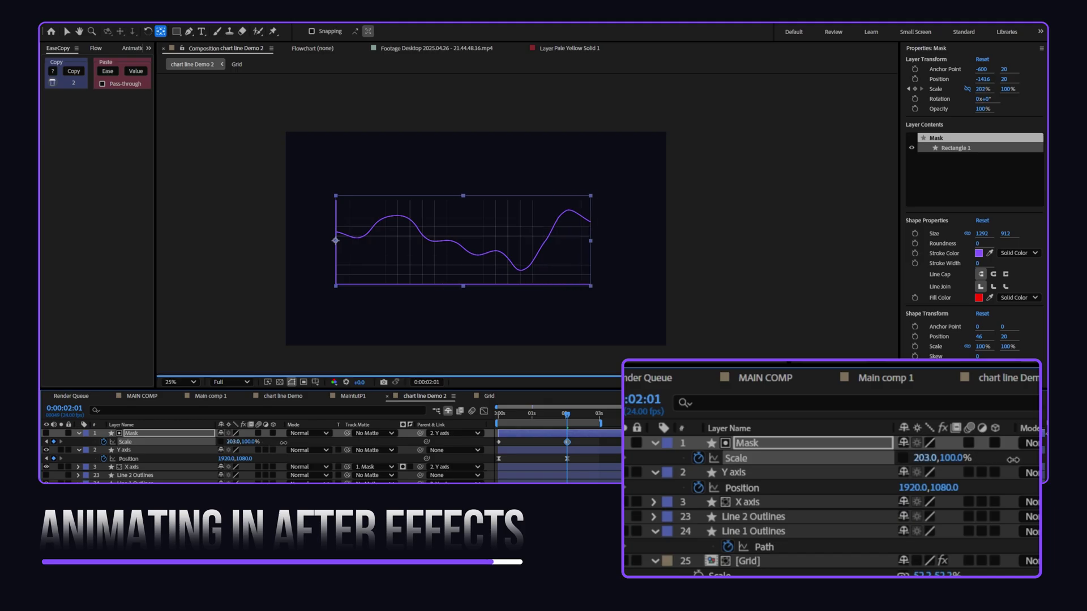
{"action": "left_click_drag", "start_coordinate": [588, 439], "coordinate": [461, 446]}
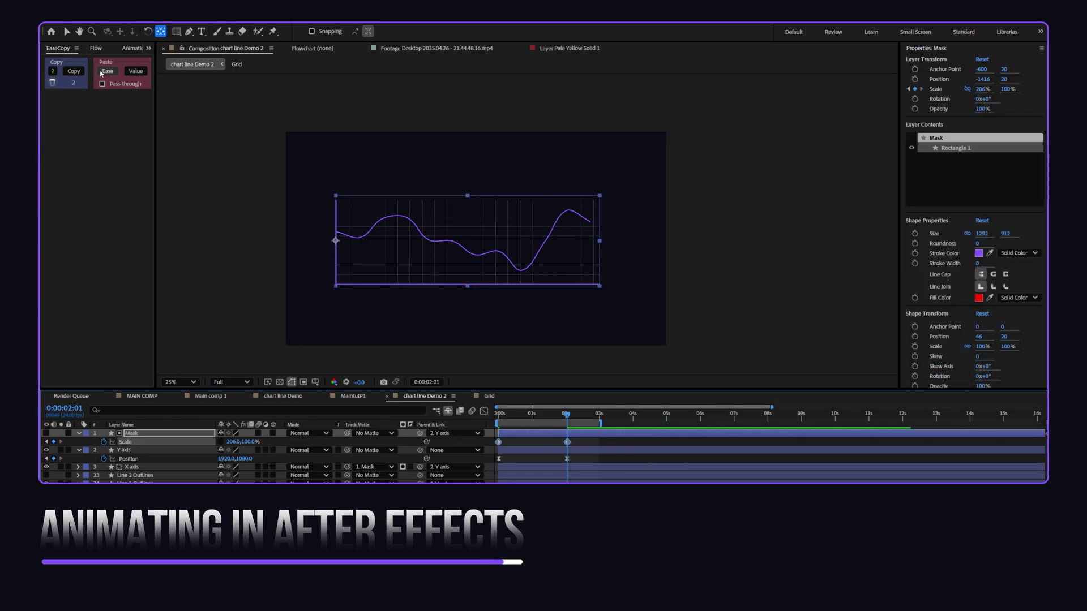
{"action": "left_click", "coordinate": [107, 71]}
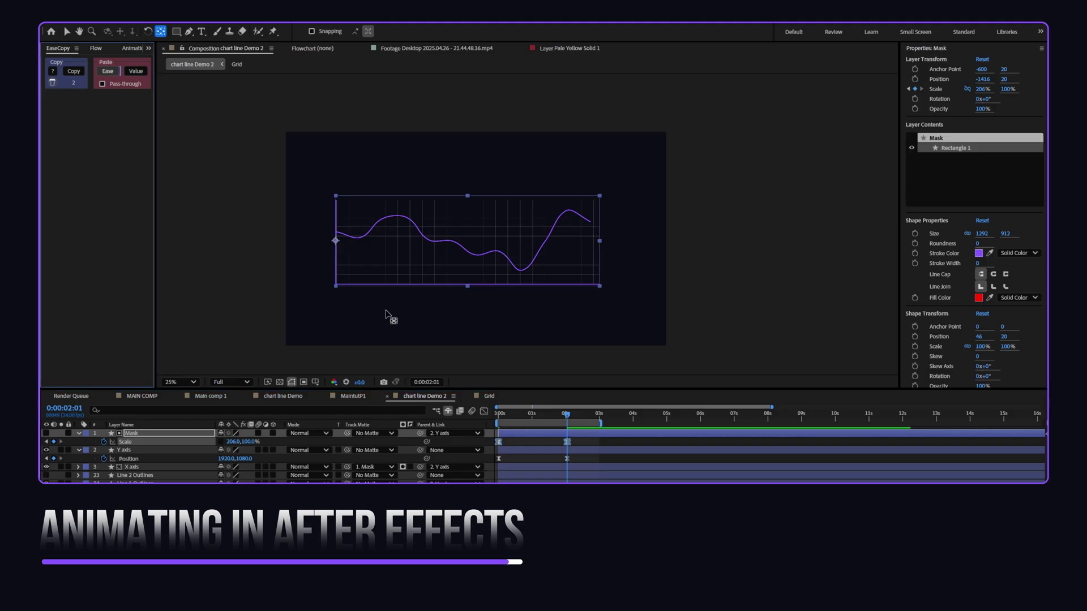
{"action": "left_click_drag", "start_coordinate": [512, 412], "coordinate": [487, 419]}
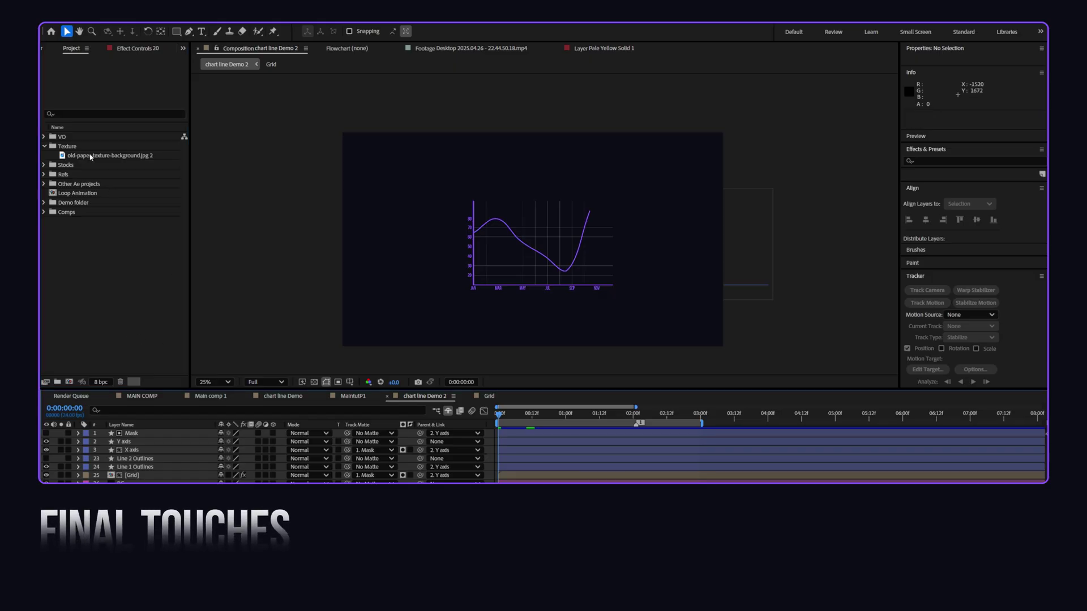
- Add old-paper-texture-background.jpg 2 directly above BG in Soft Light mode, scaled to about 79.3% by 61.8% to fit the frame
{"action": "left_click_drag", "start_coordinate": [90, 157], "coordinate": [161, 480]}
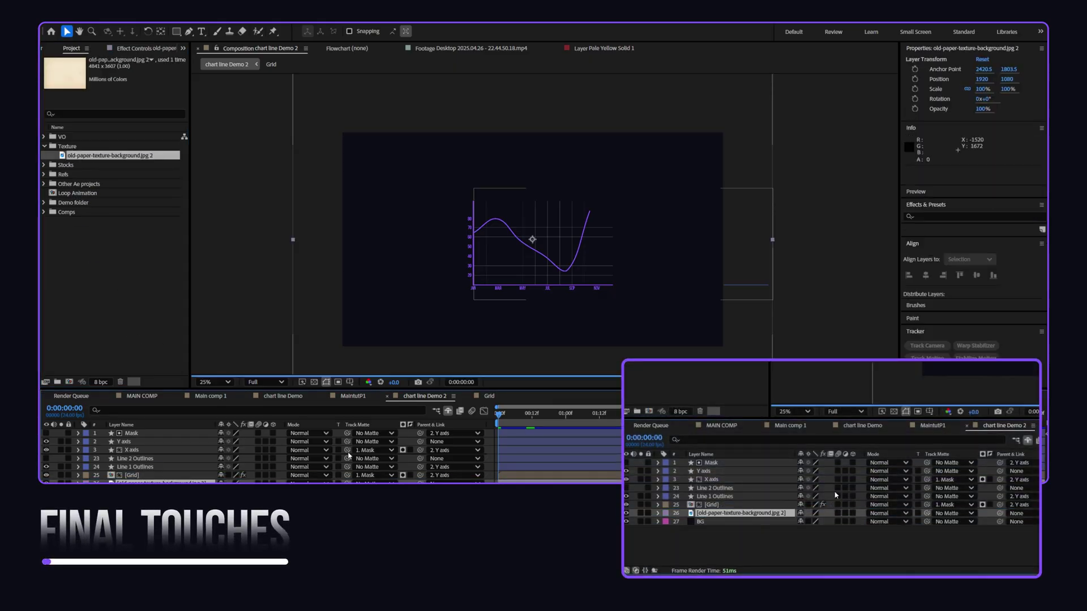
{"action": "left_click", "coordinate": [135, 49]}
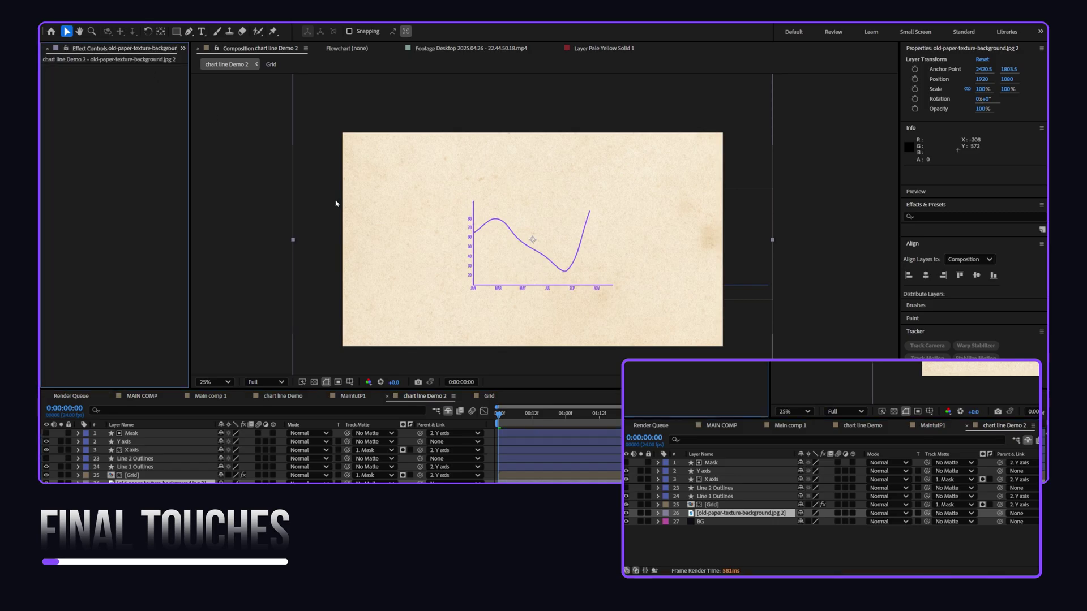
{"action": "left_click", "coordinate": [882, 515]}
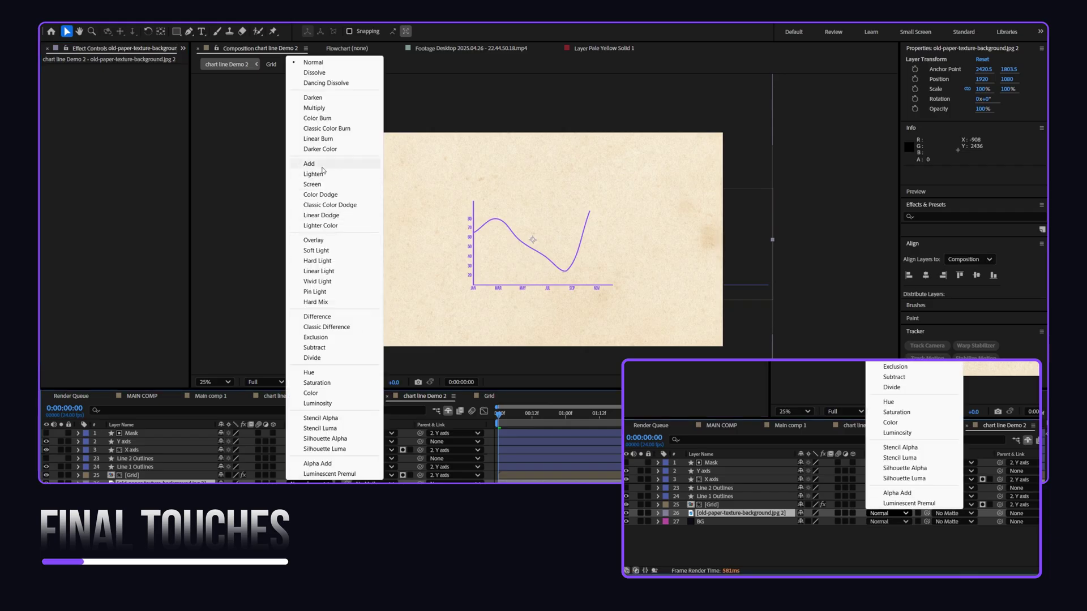
{"action": "left_click", "coordinate": [318, 251]}
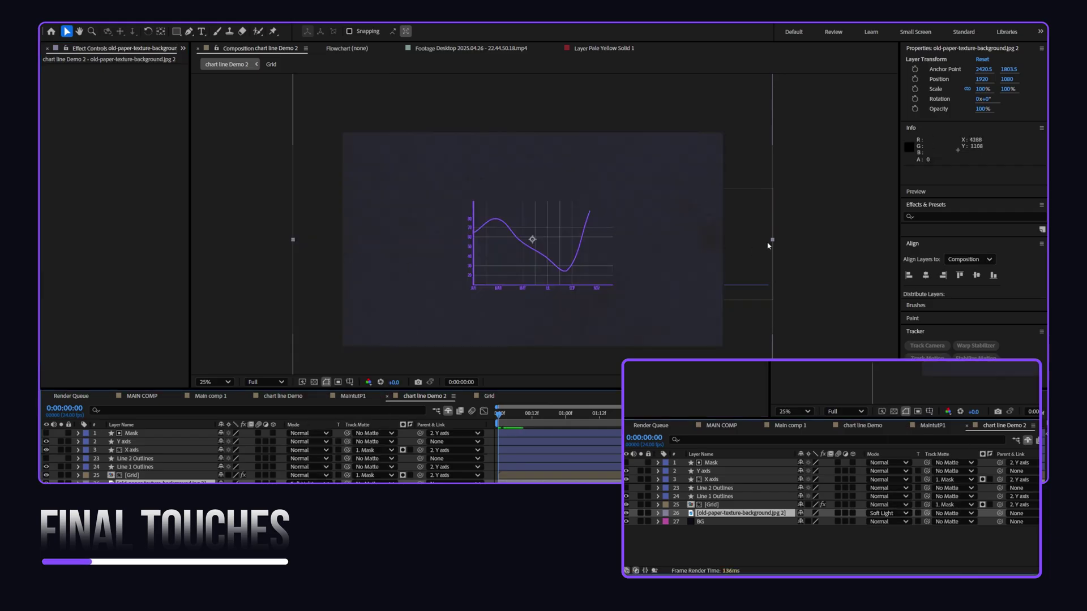
{"action": "left_click_drag", "start_coordinate": [768, 243], "coordinate": [726, 242]}
{"action": "left_click_drag", "start_coordinate": [533, 61], "coordinate": [532, 129]}
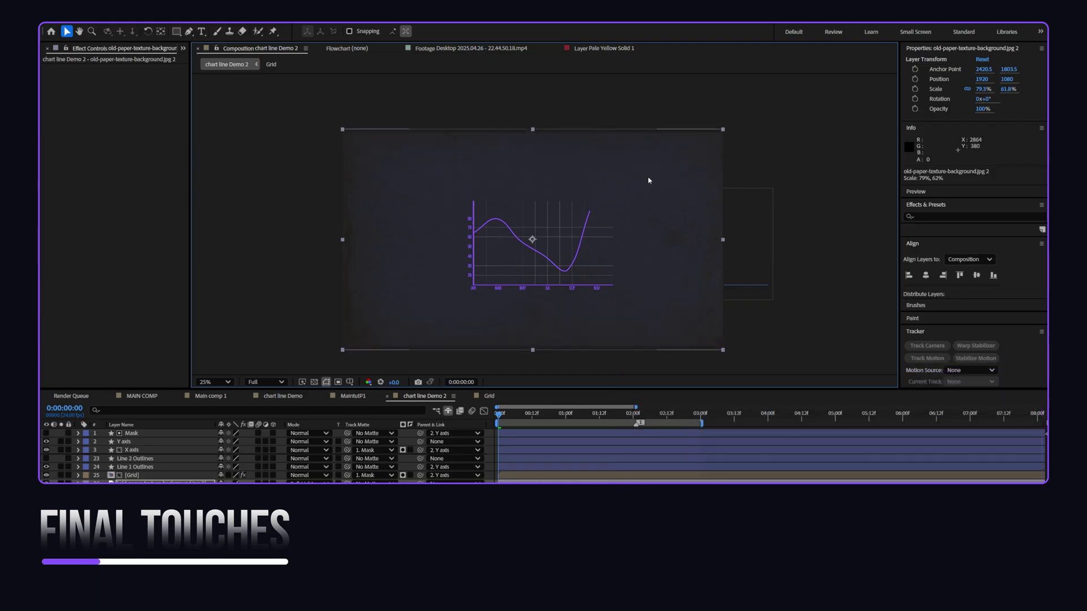
- Apply the Roughen Edges effect to the Line 1 Outlines layer
{"action": "left_click", "coordinate": [124, 442]}
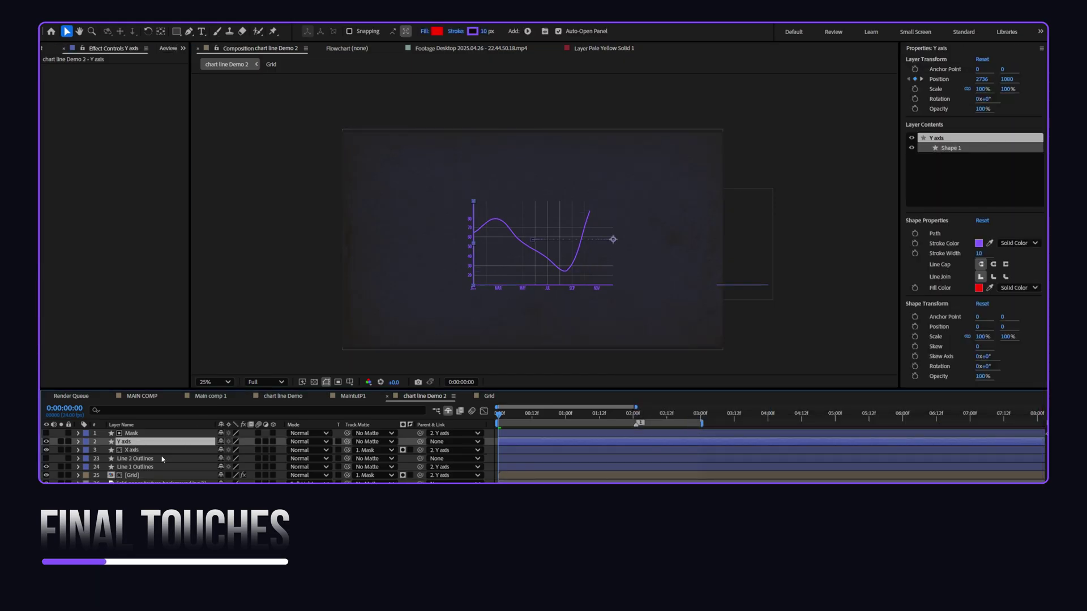
{"action": "left_click", "coordinate": [136, 467]}
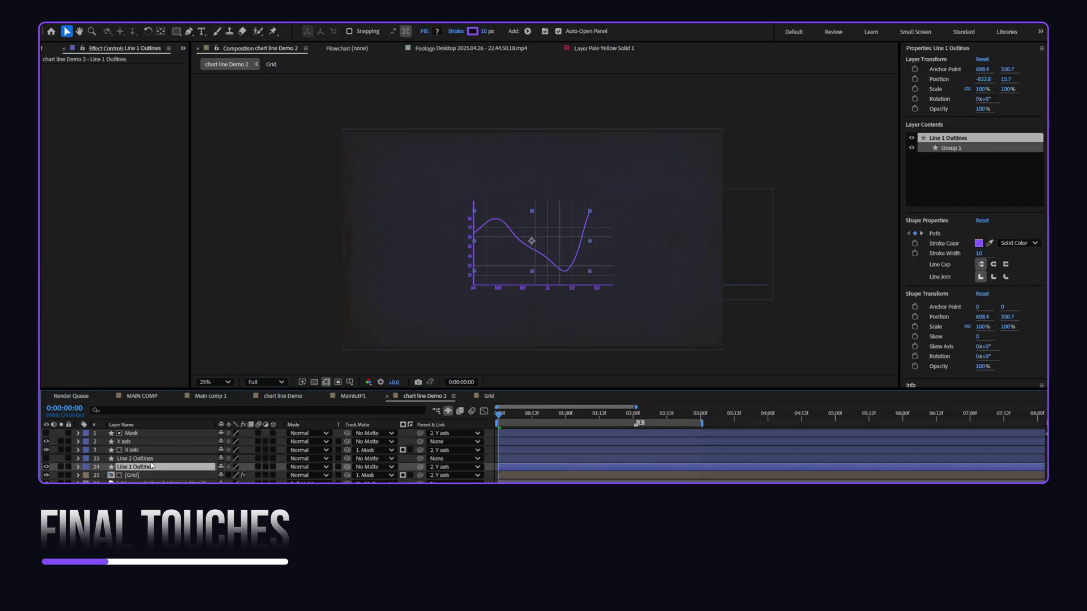
{"action": "scroll", "coordinate": [465, 243], "scroll_direction": "up", "scroll_amount": 6}
{"action": "key", "text": "ctrl+space"}
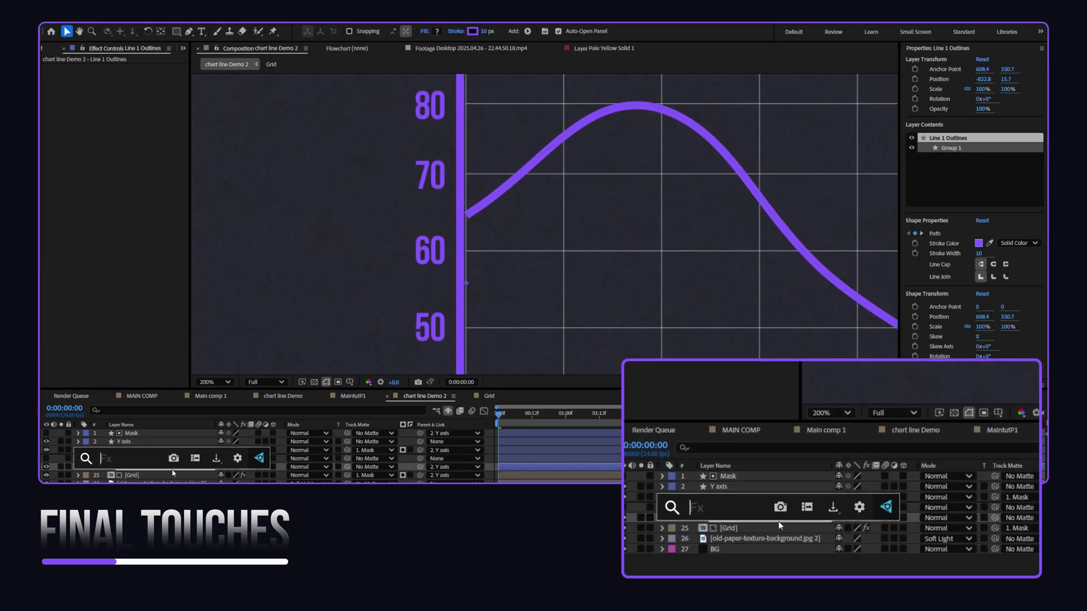
{"action": "type", "text": "rough"}
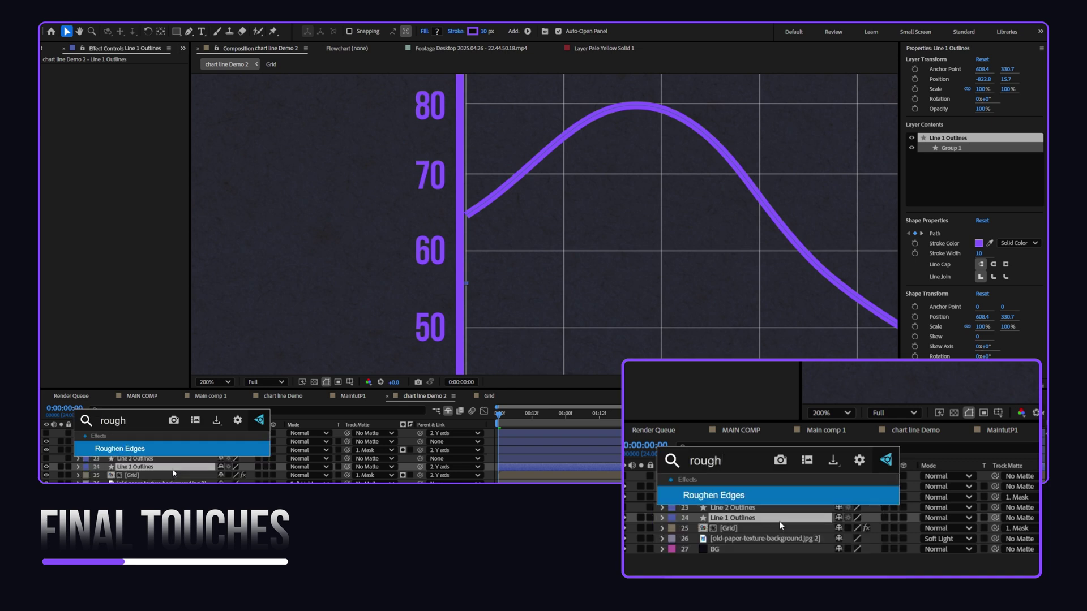
{"action": "key", "text": "Return"}
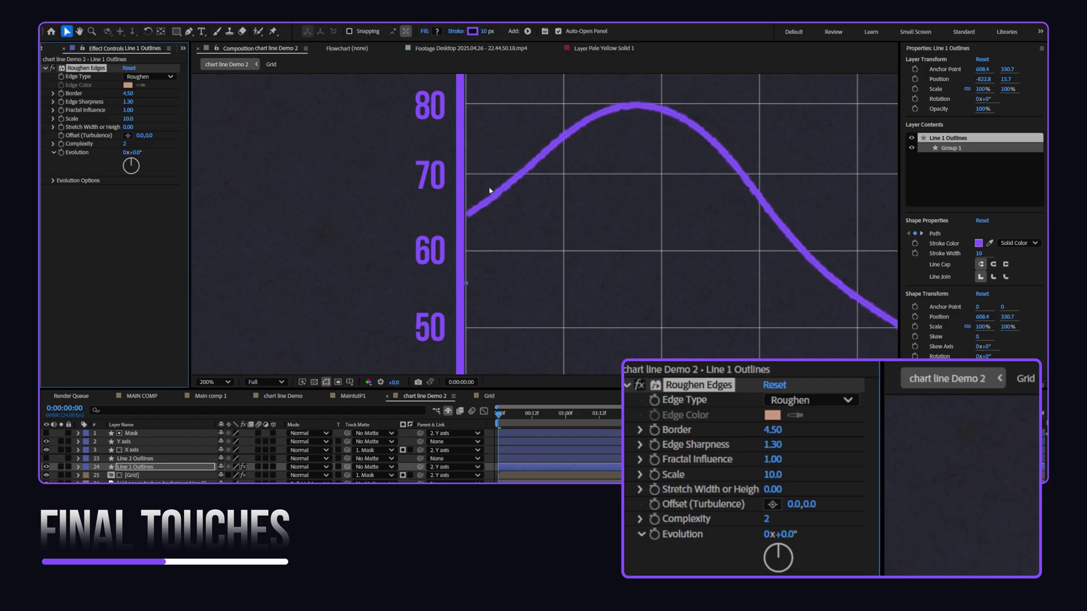
- Copy the Roughen Edges effect from the chart line onto the Y axis and X axis layers
{"action": "scroll", "coordinate": [490, 191], "scroll_direction": "up", "scroll_amount": 2}
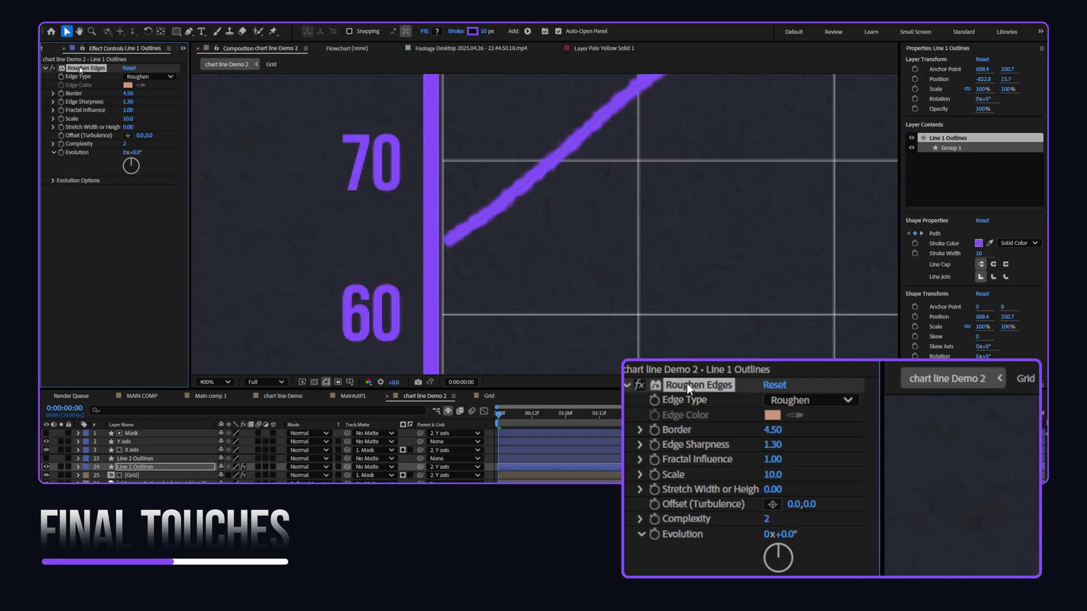
{"action": "left_click", "coordinate": [130, 442]}
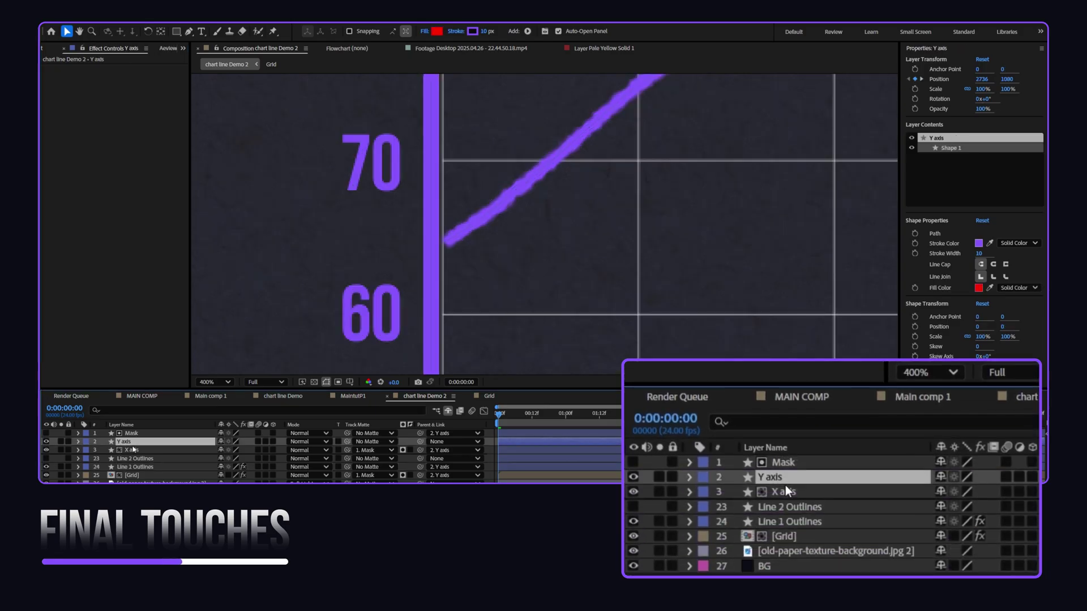
{"action": "key", "text": "ctrl+v"}
{"action": "left_click", "coordinate": [131, 450]}
{"action": "key", "text": "ctrl+v"}
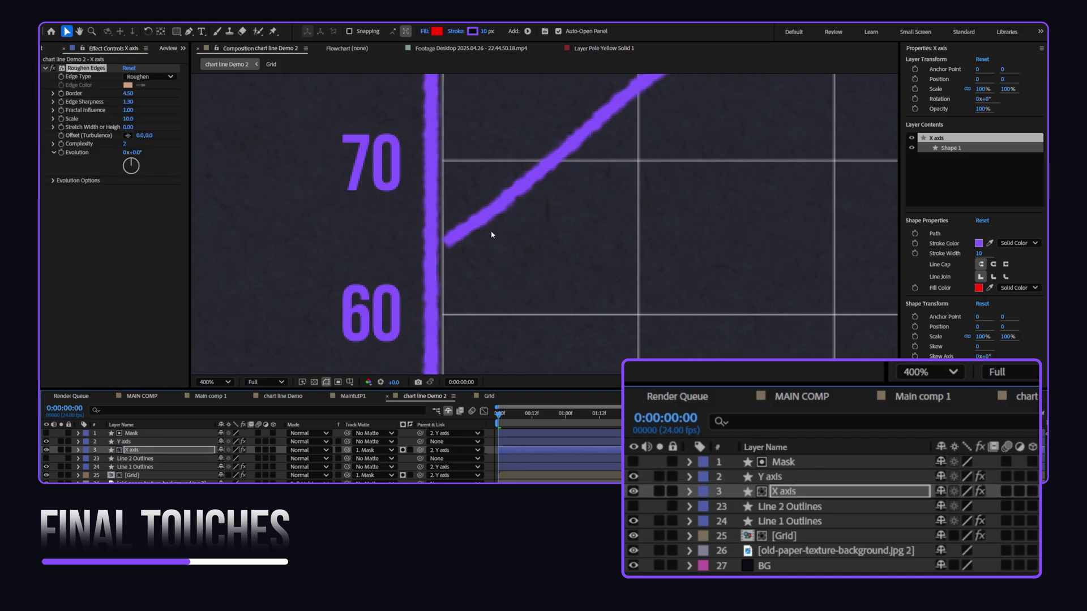
- Add the title text "My graph 001" above the chart and parent its layer to the Y axis layer
{"action": "scroll", "coordinate": [491, 234], "scroll_direction": "down", "scroll_amount": 4}
{"action": "left_click_drag", "start_coordinate": [485, 260], "coordinate": [372, 178]}
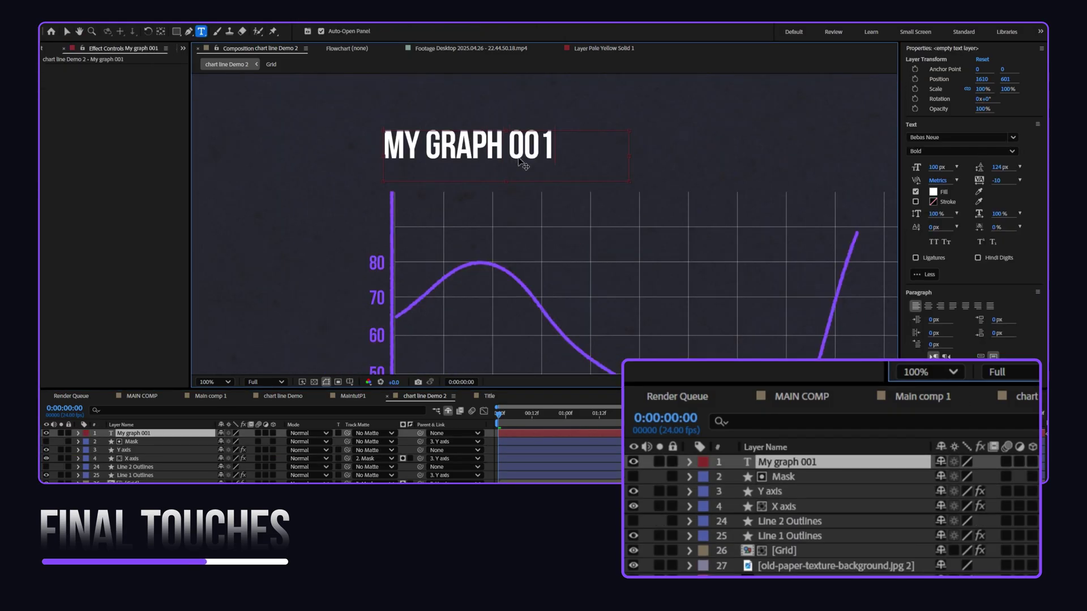
{"action": "left_click", "coordinate": [67, 32]}
{"action": "left_click_drag", "start_coordinate": [475, 146], "coordinate": [479, 145]}
{"action": "left_click_drag", "start_coordinate": [420, 433], "coordinate": [170, 450]}
- Pre-compose the My graph 001 text layer as a composition named Title
{"action": "right_click", "coordinate": [158, 434]}
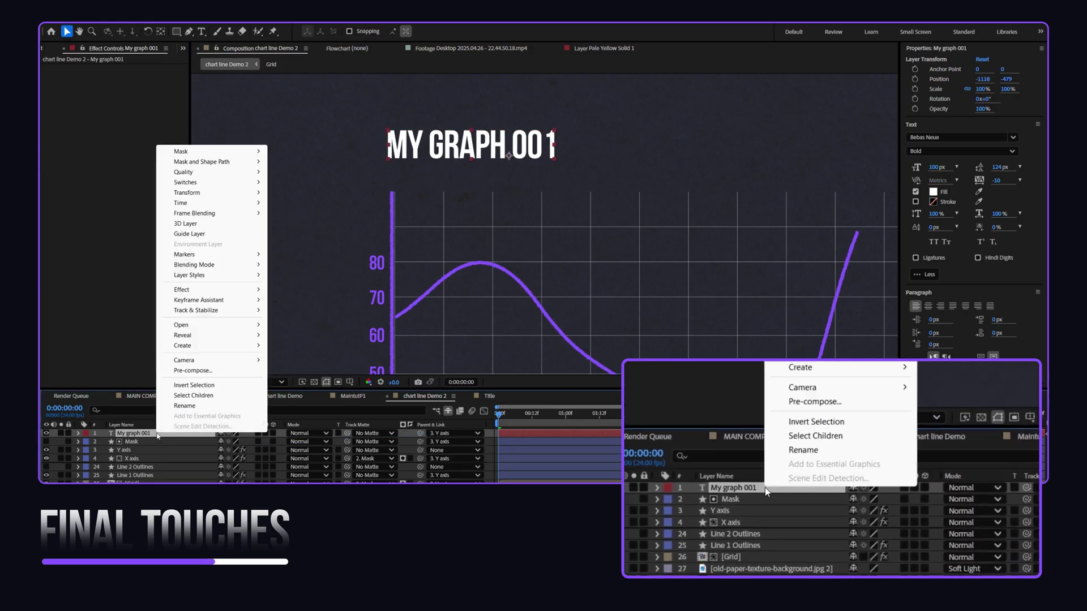
{"action": "left_click", "coordinate": [192, 370]}
{"action": "type", "text": "Title"}
{"action": "key", "text": "Return"}
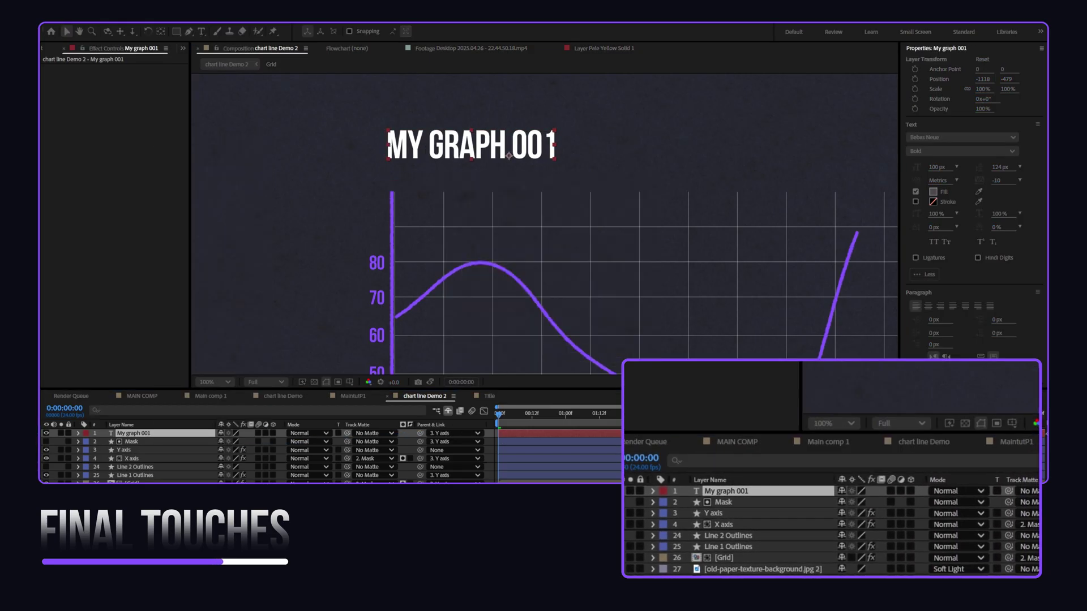
- Open the Title composition and add the abstract grunge paint-splatter texture from the Texture folder above the text layer
{"action": "double_click", "coordinate": [156, 434]}
{"action": "left_click", "coordinate": [56, 49]}
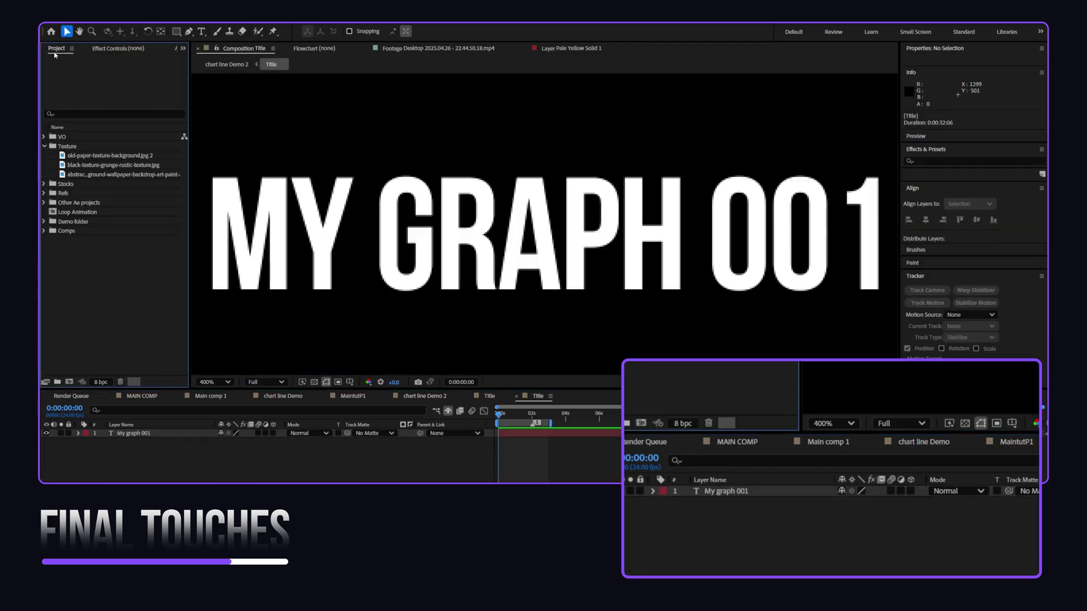
{"action": "left_click", "coordinate": [87, 175]}
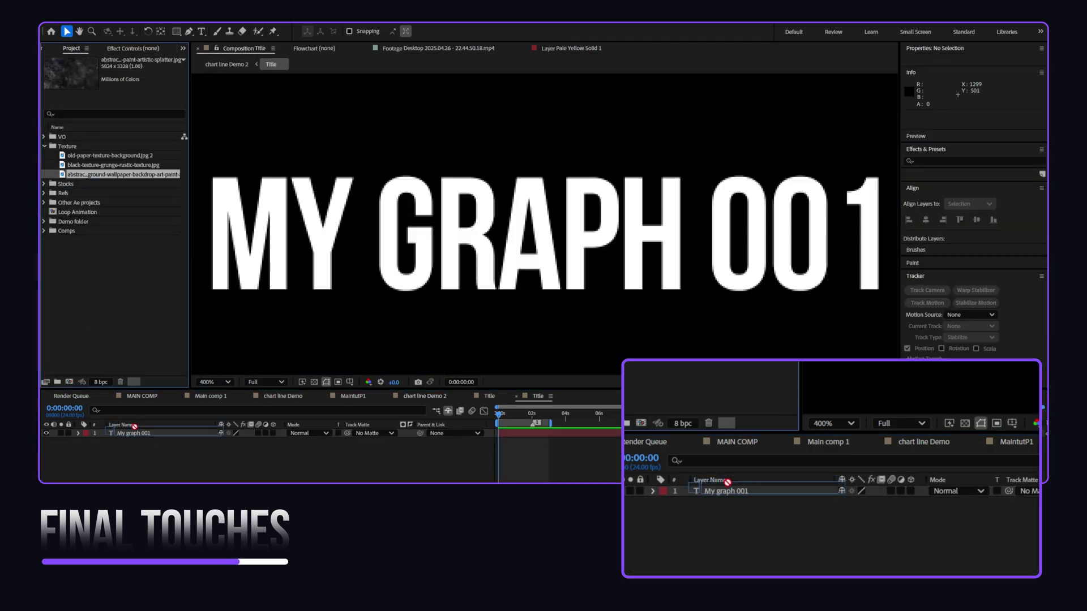
{"action": "left_click_drag", "start_coordinate": [135, 427], "coordinate": [136, 433]}
- Scale the texture to 13.6% over the title, and use My graph 001 as its track matte in Lighten mode
{"action": "scroll", "coordinate": [485, 263], "scroll_direction": "down", "scroll_amount": 5}
{"action": "left_click_drag", "start_coordinate": [810, 306], "coordinate": [489, 259]}
{"action": "scroll", "coordinate": [489, 260], "scroll_direction": "up", "scroll_amount": 2}
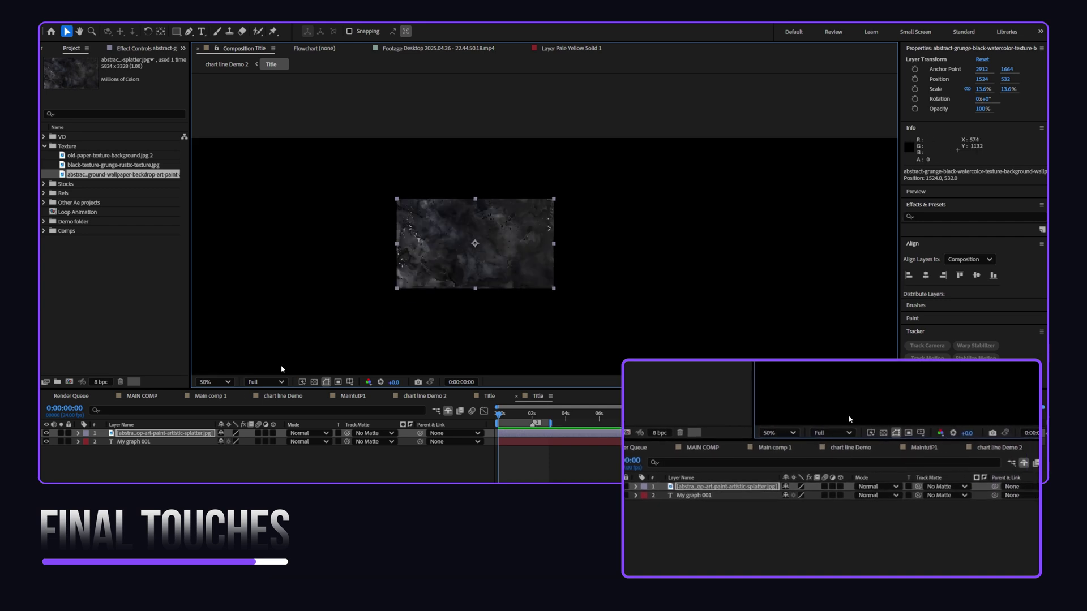
{"action": "left_click_drag", "start_coordinate": [347, 433], "coordinate": [191, 444]}
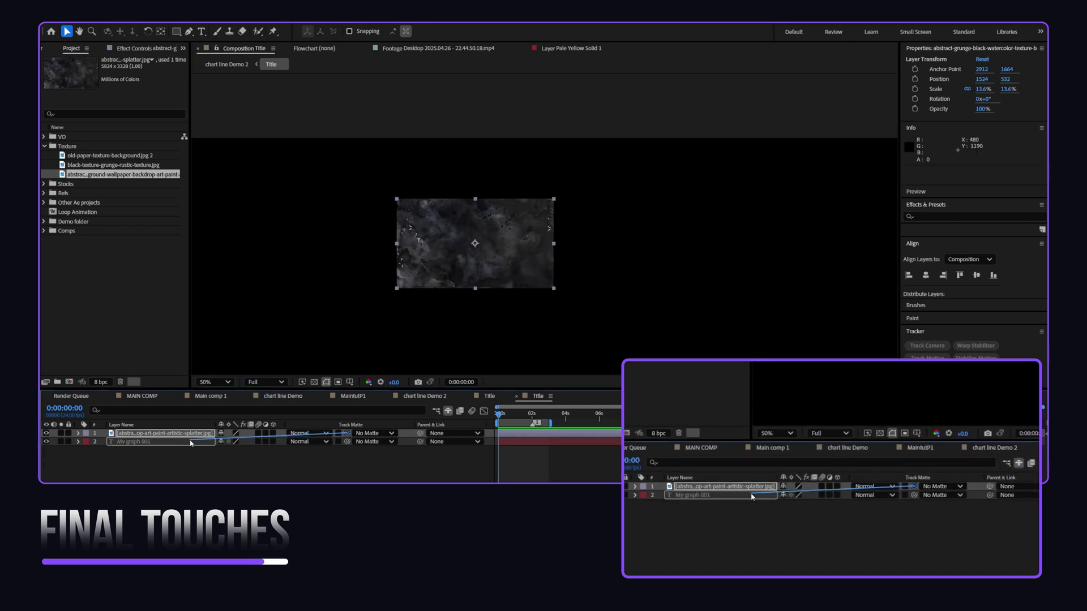
{"action": "left_click_drag", "start_coordinate": [191, 444], "coordinate": [188, 443]}
- Apply the Levels effect to the texture layer and adjust its histogram input to brighten the title
{"action": "key", "text": "ctrl+space"}
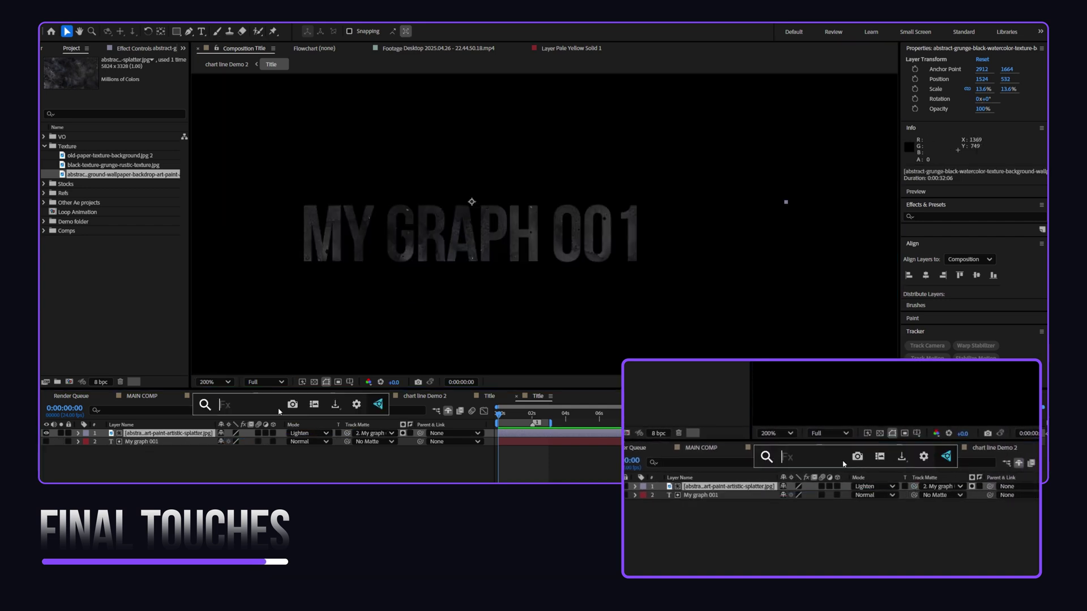
{"action": "type", "text": "level"}
{"action": "key", "text": "Return"}
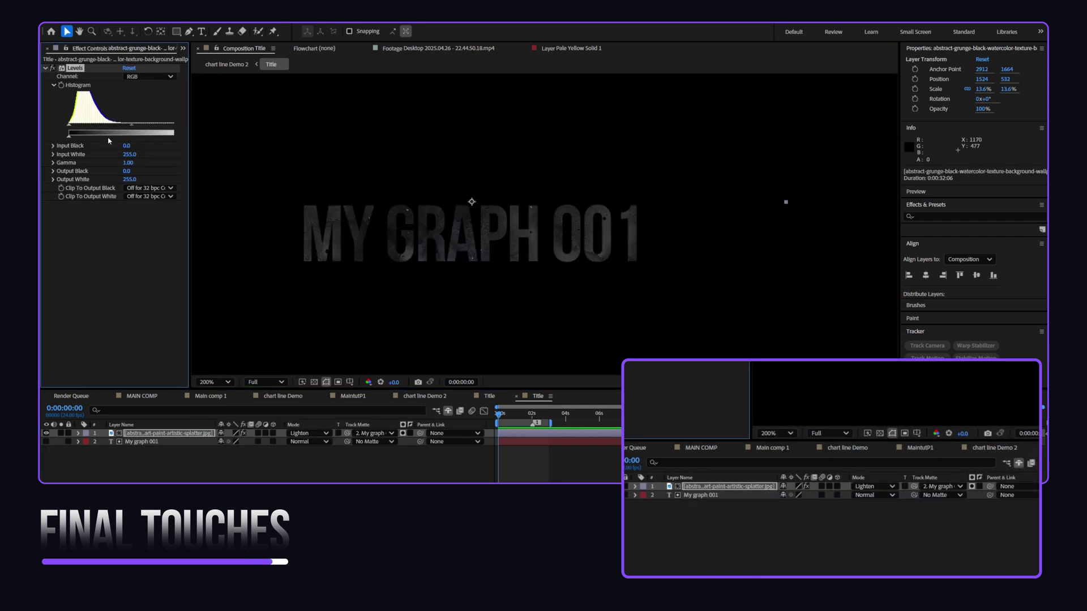
{"action": "left_click_drag", "start_coordinate": [89, 126], "coordinate": [85, 125]}
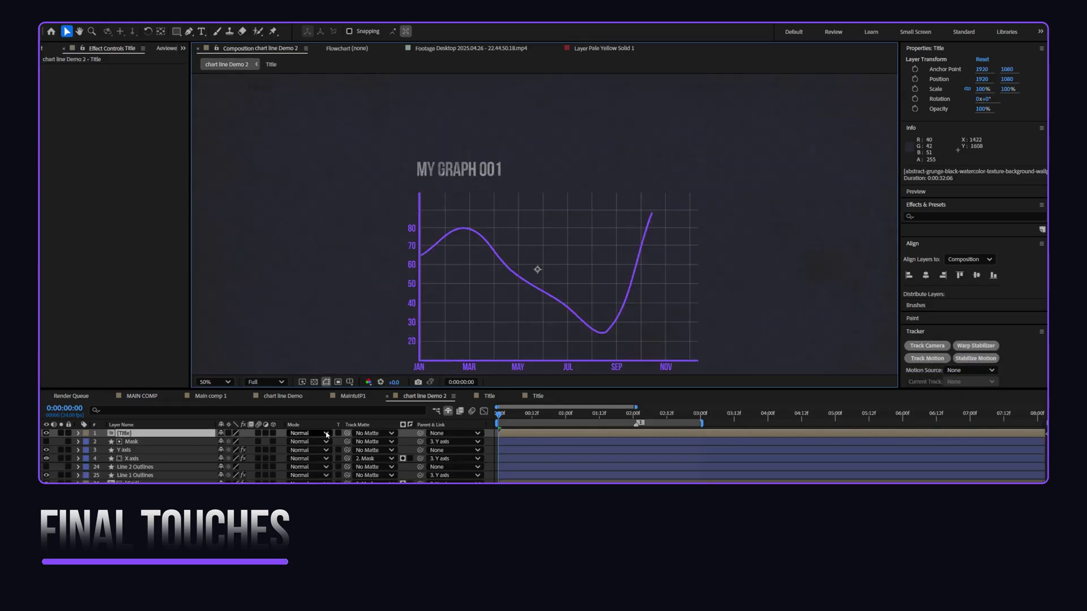
- Parent the Title precomp to the Y axis layer in the chart line Demo 2 composition
{"action": "left_click_drag", "start_coordinate": [420, 433], "coordinate": [182, 450]}
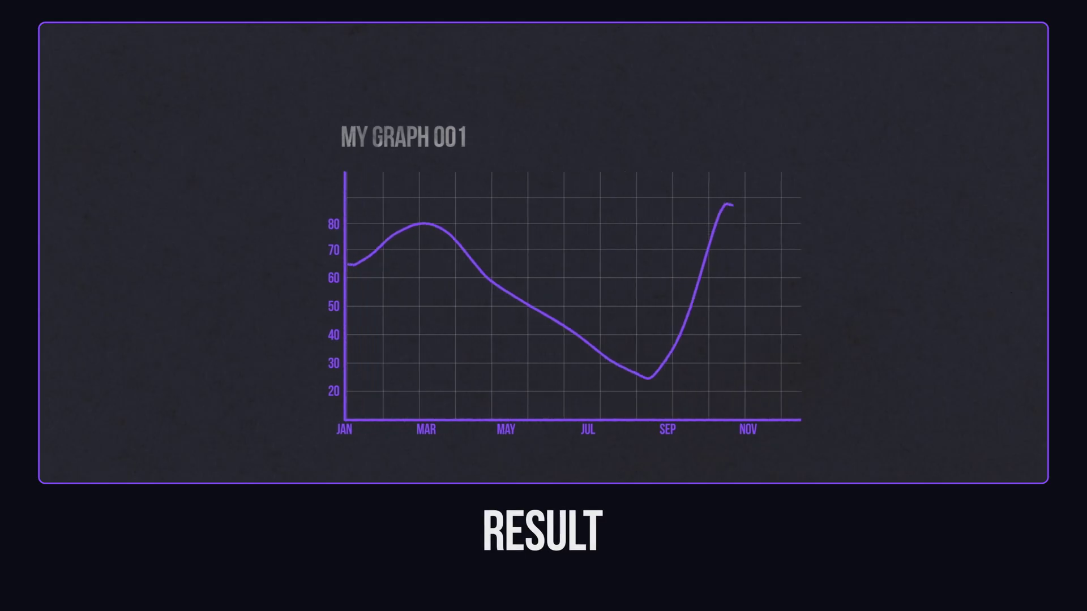